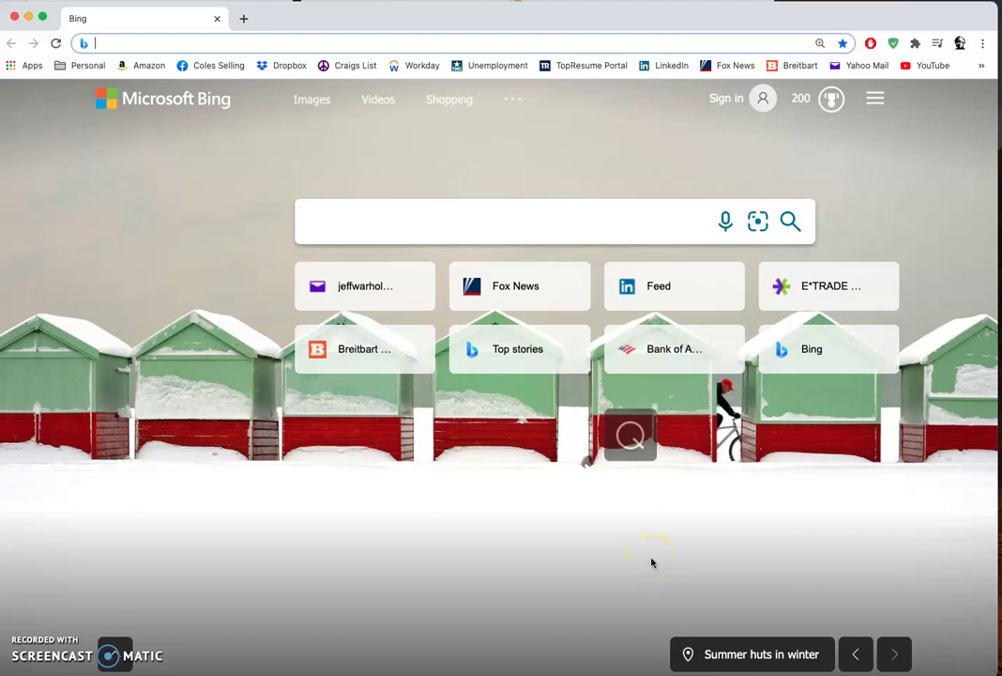
Search Bing for "etrade" and open the E*TRADE Financial website from the results.
{"action": "left_click", "coordinate": [753, 510]}
{"action": "left_click", "coordinate": [473, 220]}
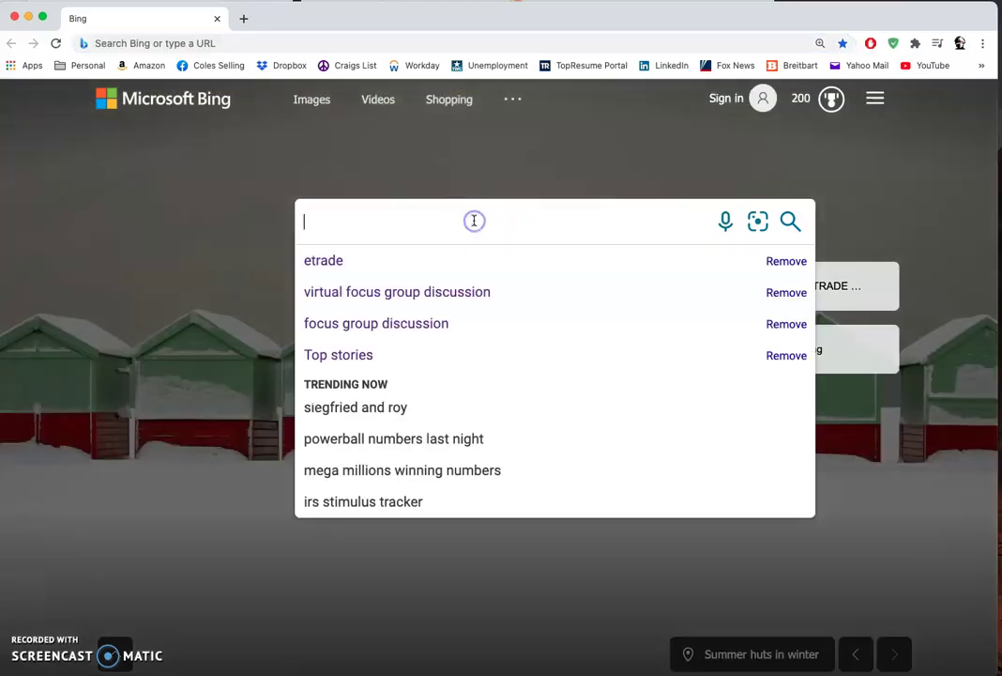
{"action": "type", "text": "etrade"}
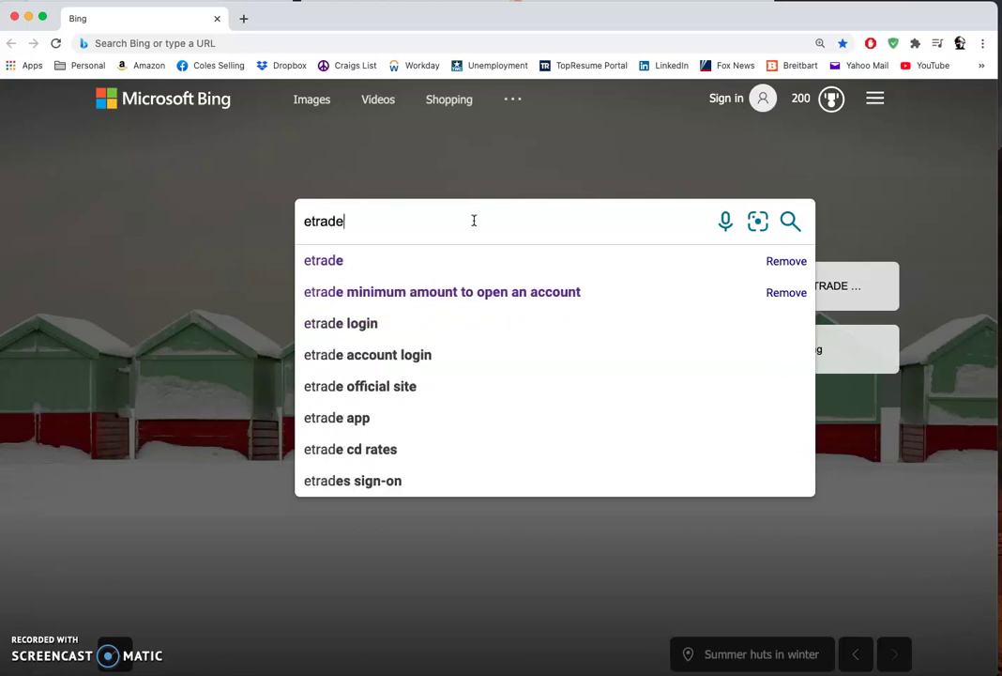
{"action": "key", "text": "Return"}
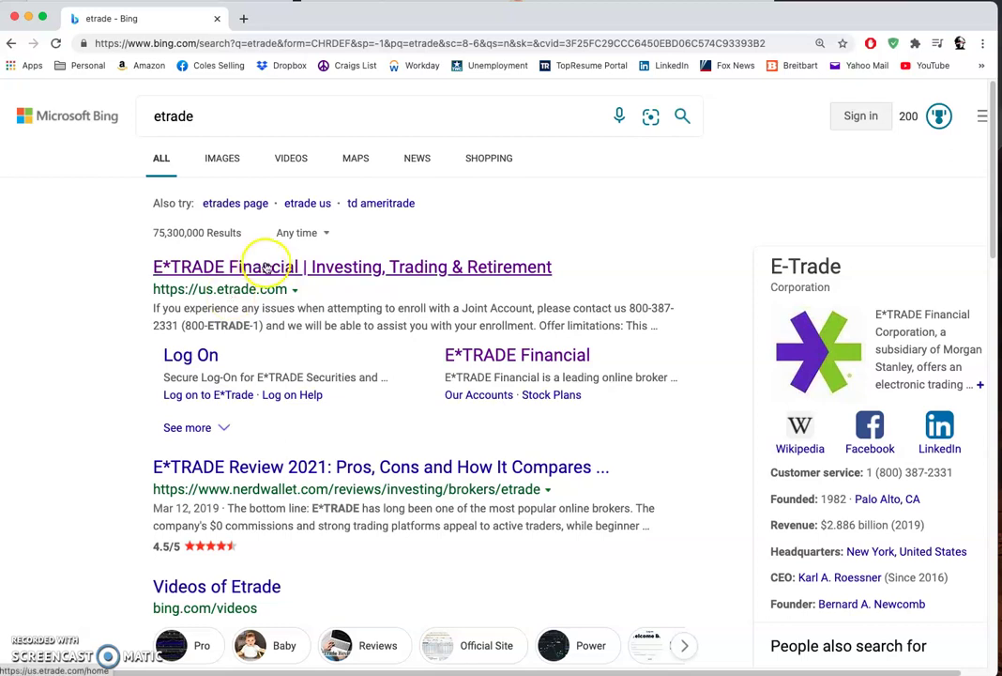
{"action": "left_click", "coordinate": [270, 270]}
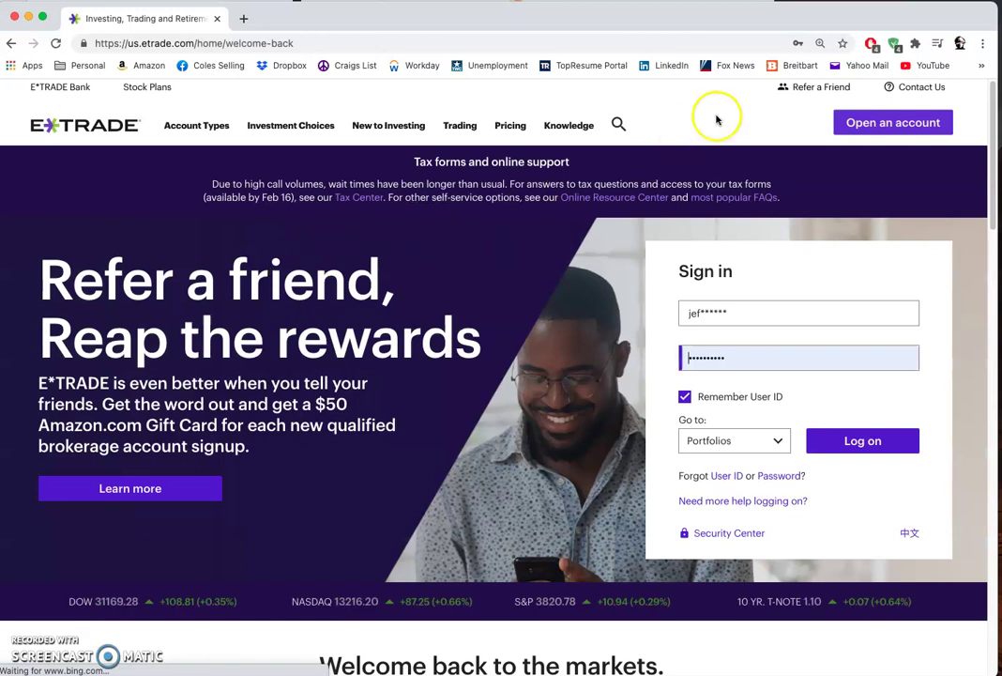
Start a new account application and choose a brokerage account of the custodial type.
{"action": "left_click", "coordinate": [899, 122]}
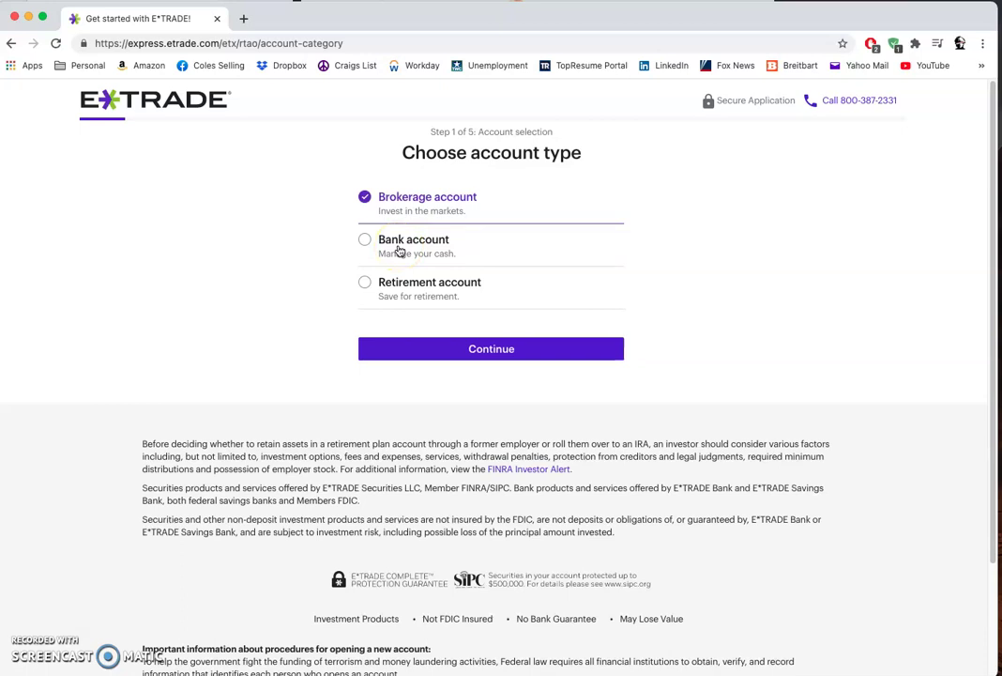
{"action": "left_click", "coordinate": [418, 199]}
{"action": "left_click", "coordinate": [488, 347]}
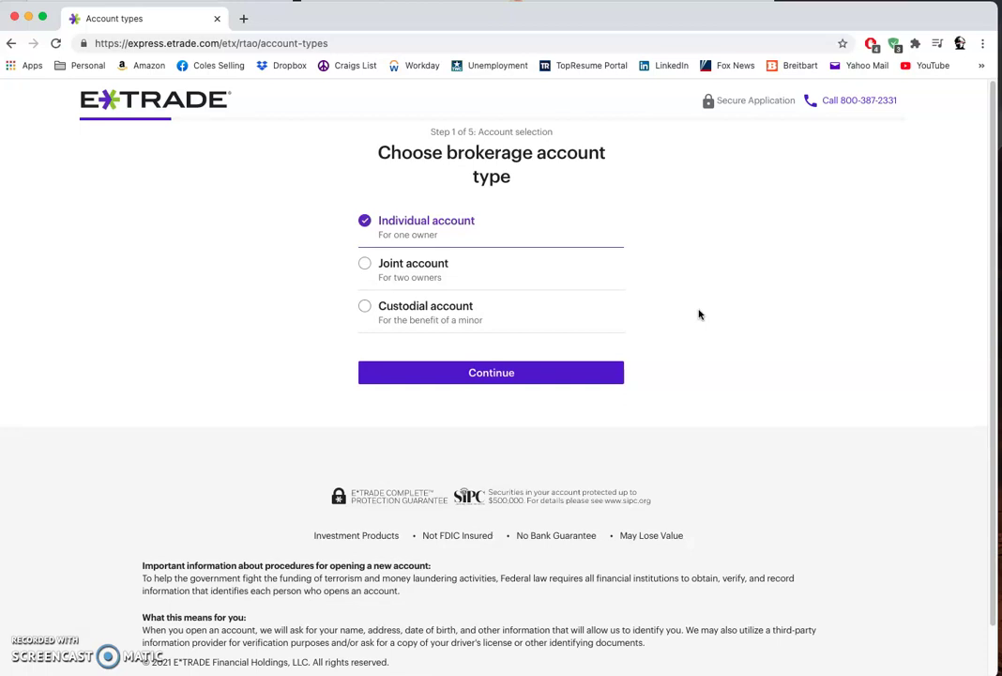
{"action": "left_click_drag", "start_coordinate": [695, 314], "coordinate": [643, 316]}
{"action": "left_click_drag", "start_coordinate": [366, 311], "coordinate": [488, 373]}
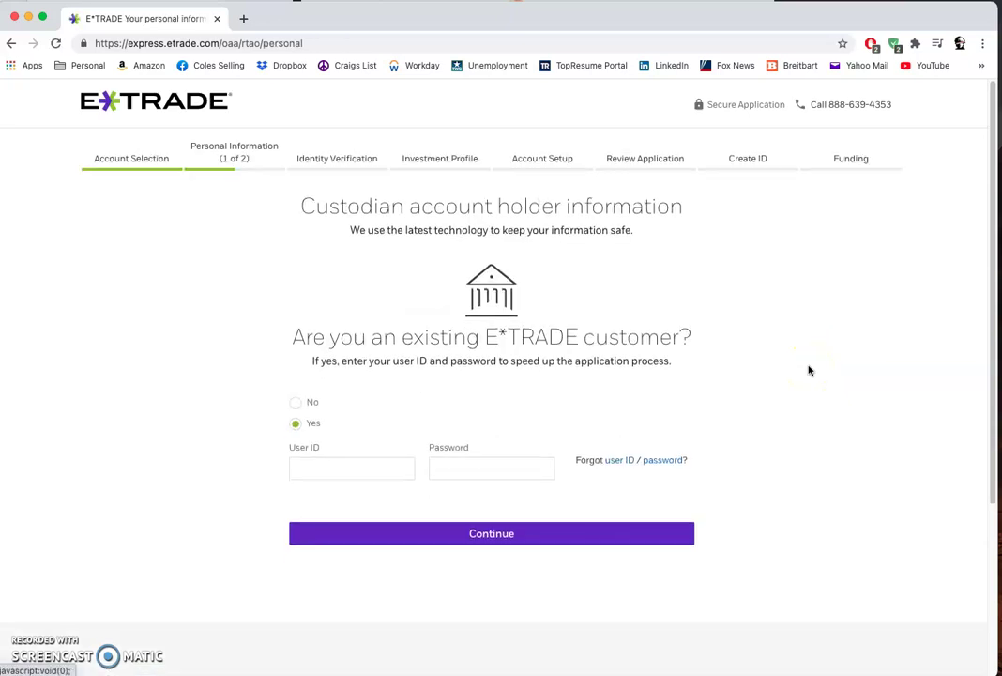
Answer No to being an existing E*TRADE customer and look over the personal information form.
{"action": "left_click", "coordinate": [296, 402]}
{"action": "scroll", "coordinate": [807, 366], "scroll_direction": "down", "scroll_amount": 5}
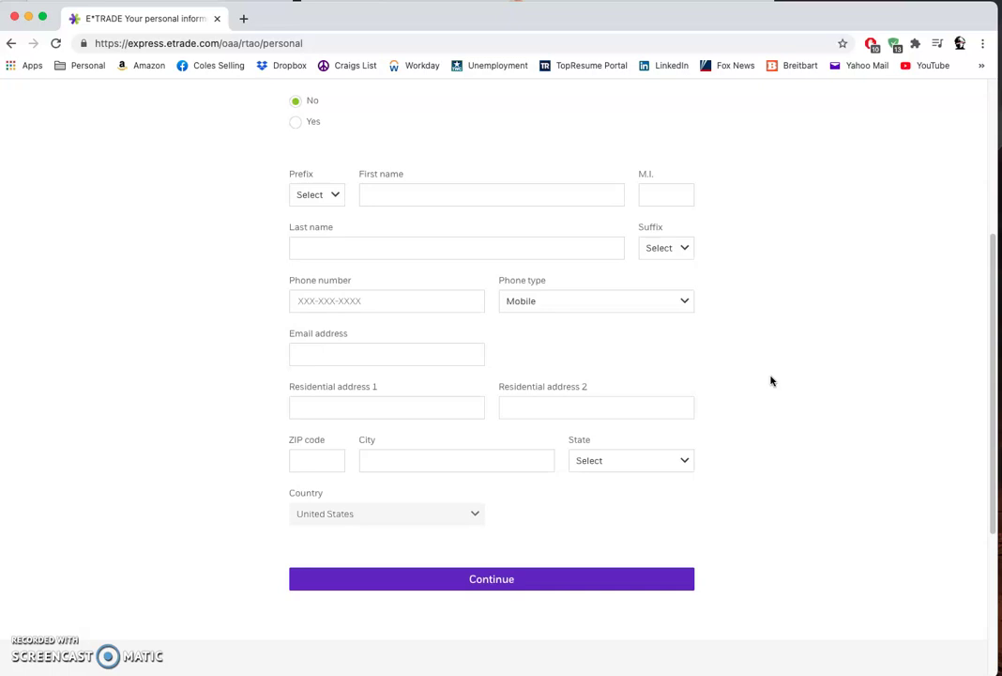
{"action": "scroll", "coordinate": [771, 377], "scroll_direction": "up", "scroll_amount": 5}
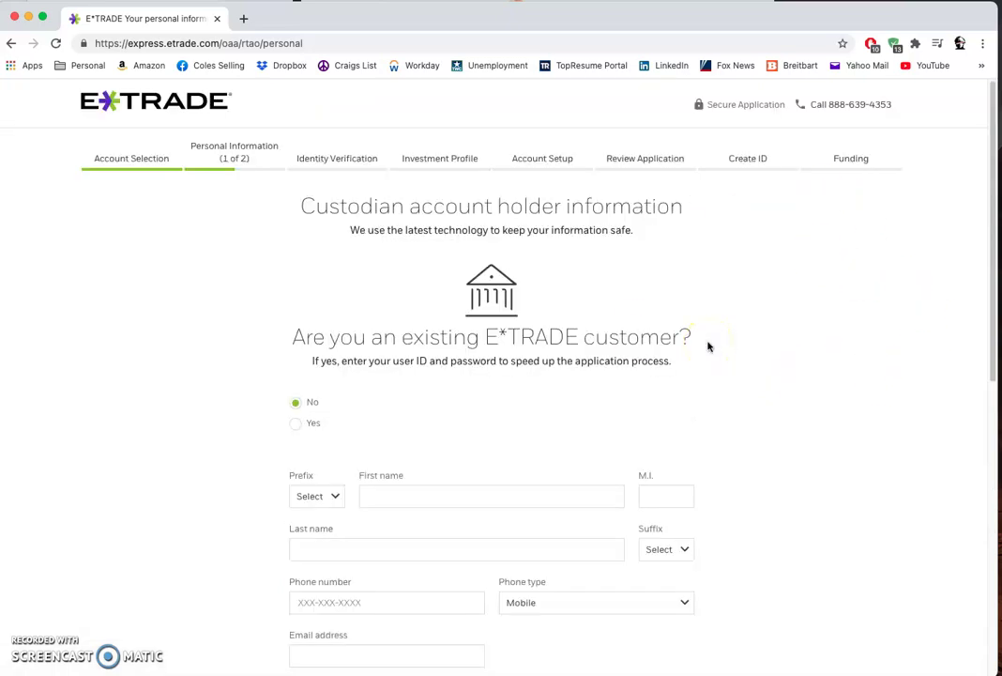
Open the E-Trade site in a new browser tab from the Personal bookmarks.
{"action": "left_click", "coordinate": [244, 20]}
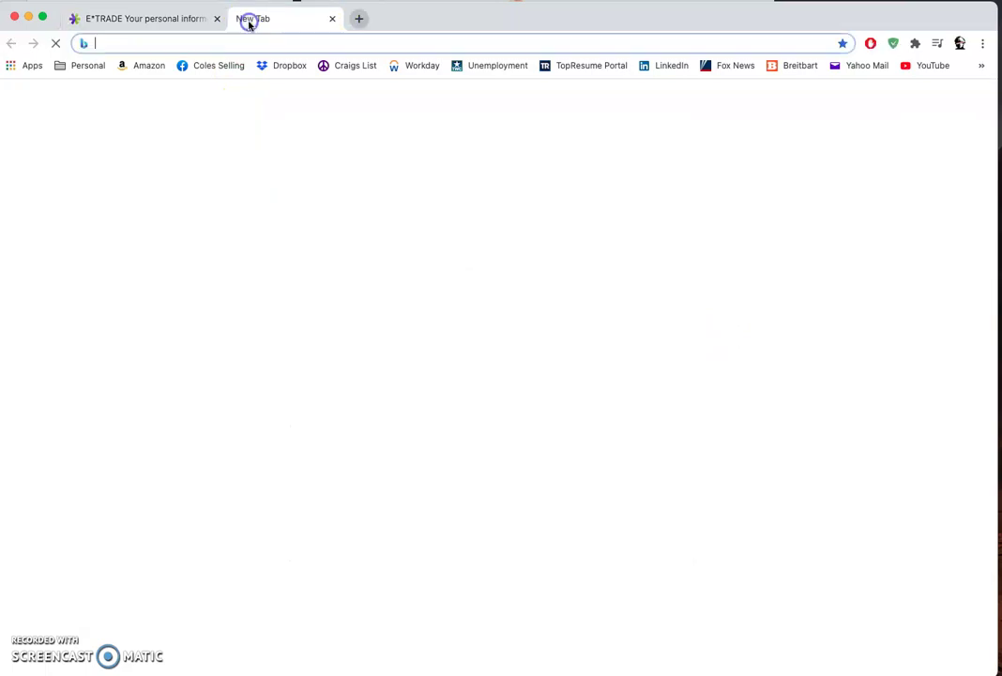
{"action": "left_click", "coordinate": [87, 66]}
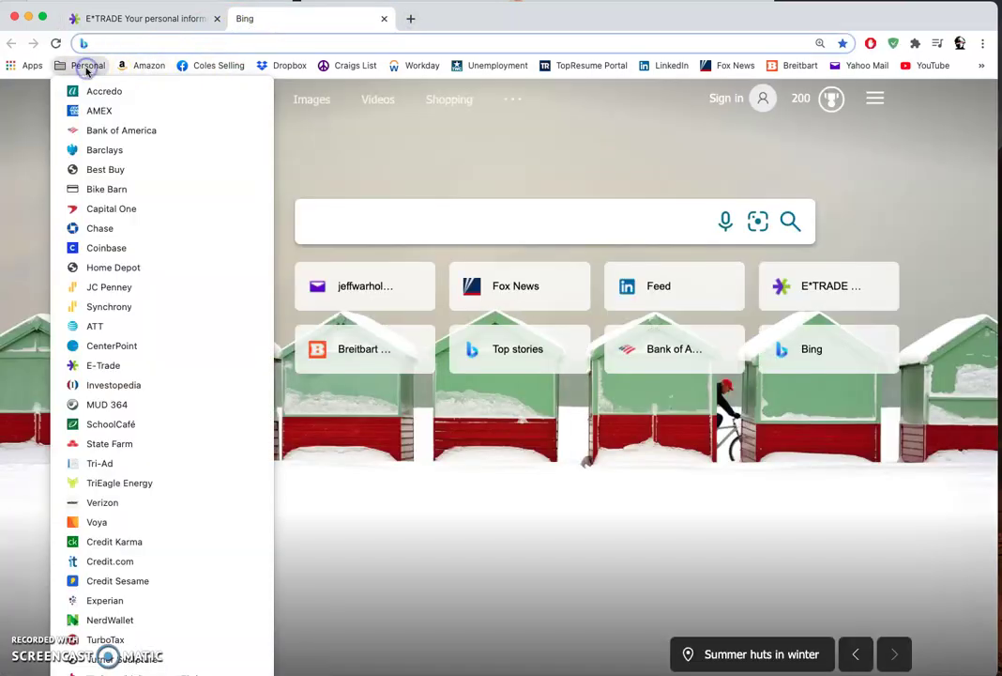
{"action": "left_click", "coordinate": [104, 366]}
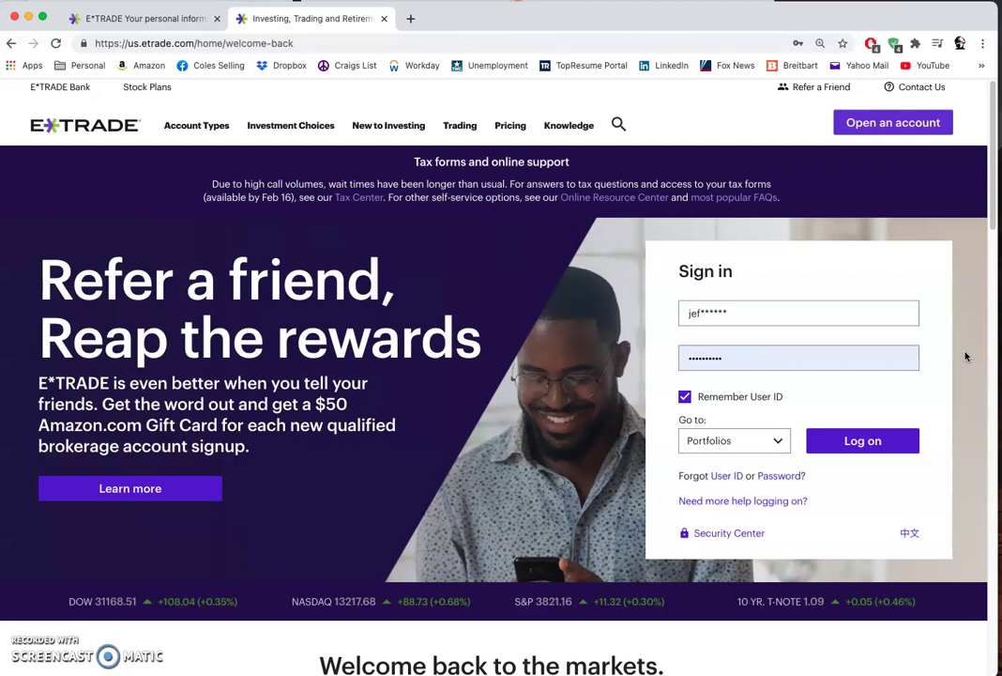
Set the sign-in destination to Accounts and log on with the saved credentials.
{"action": "left_click", "coordinate": [967, 368]}
{"action": "left_click", "coordinate": [718, 308]}
{"action": "left_click", "coordinate": [685, 441]}
{"action": "left_click", "coordinate": [724, 427]}
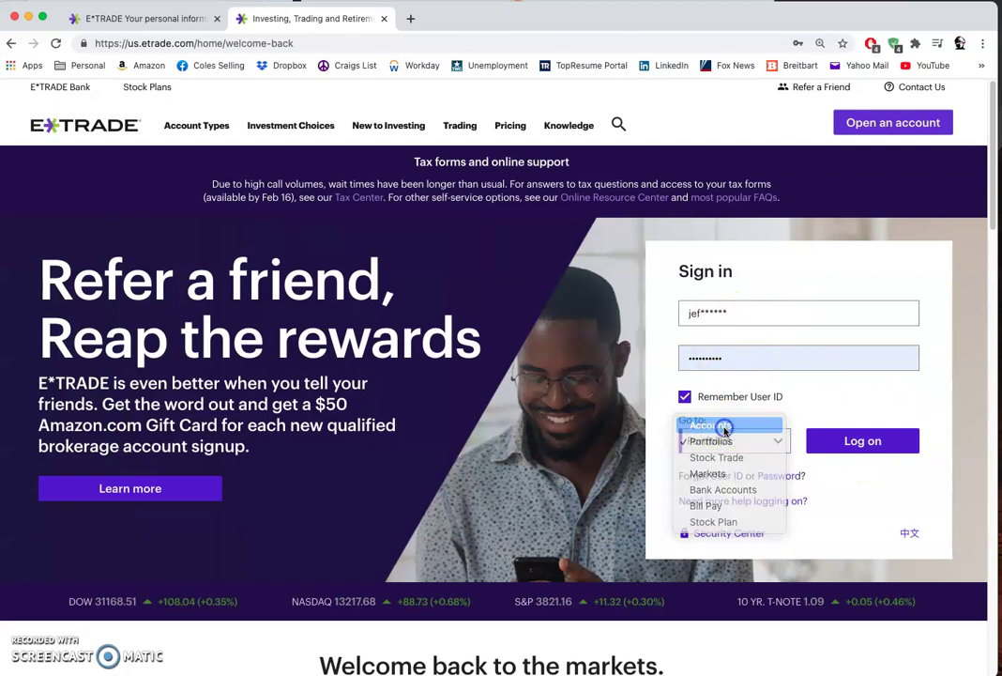
{"action": "left_click", "coordinate": [856, 440]}
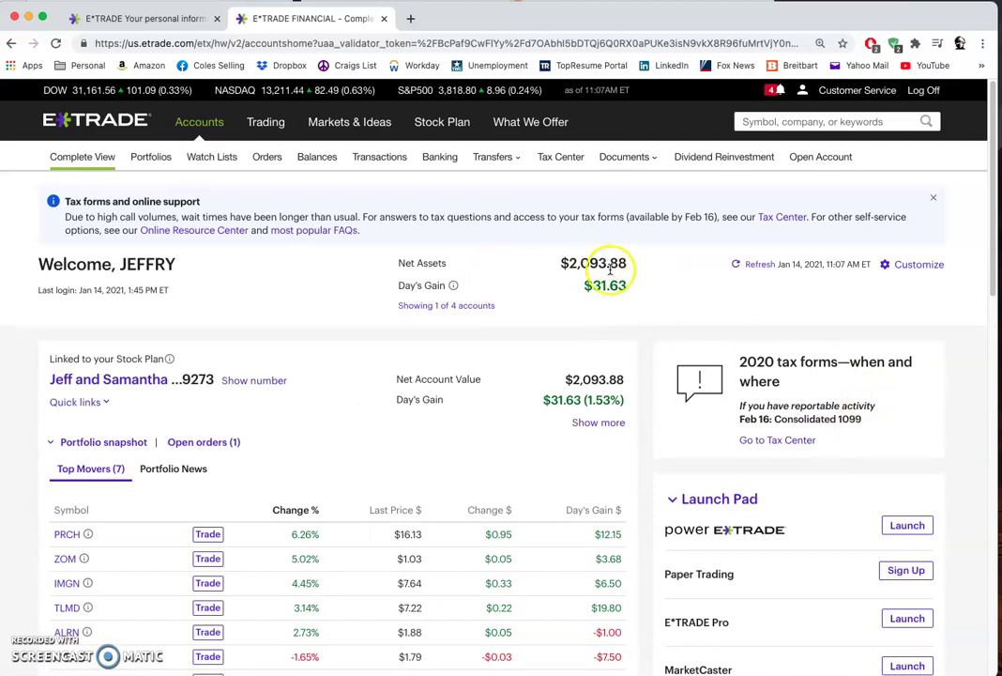
Look over the account overview and open the full portfolio from the portfolio snapshot.
{"action": "left_click_drag", "start_coordinate": [636, 331], "coordinate": [581, 282]}
{"action": "left_click", "coordinate": [635, 331]}
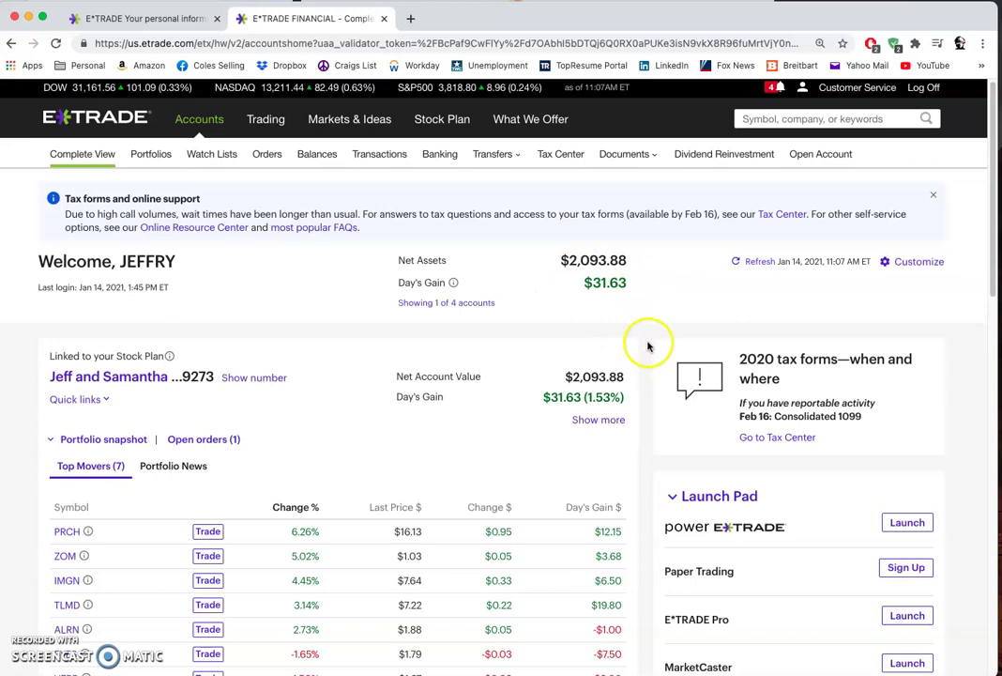
{"action": "scroll", "coordinate": [648, 344], "scroll_direction": "down", "scroll_amount": 1}
{"action": "scroll", "coordinate": [648, 344], "scroll_direction": "down", "scroll_amount": 3}
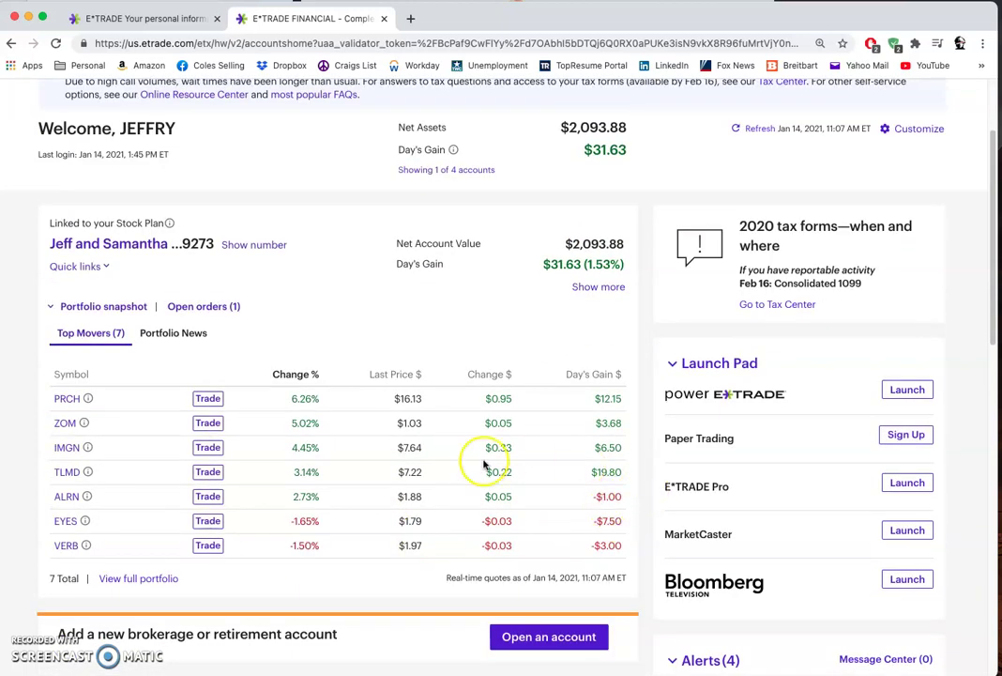
{"action": "left_click", "coordinate": [157, 579]}
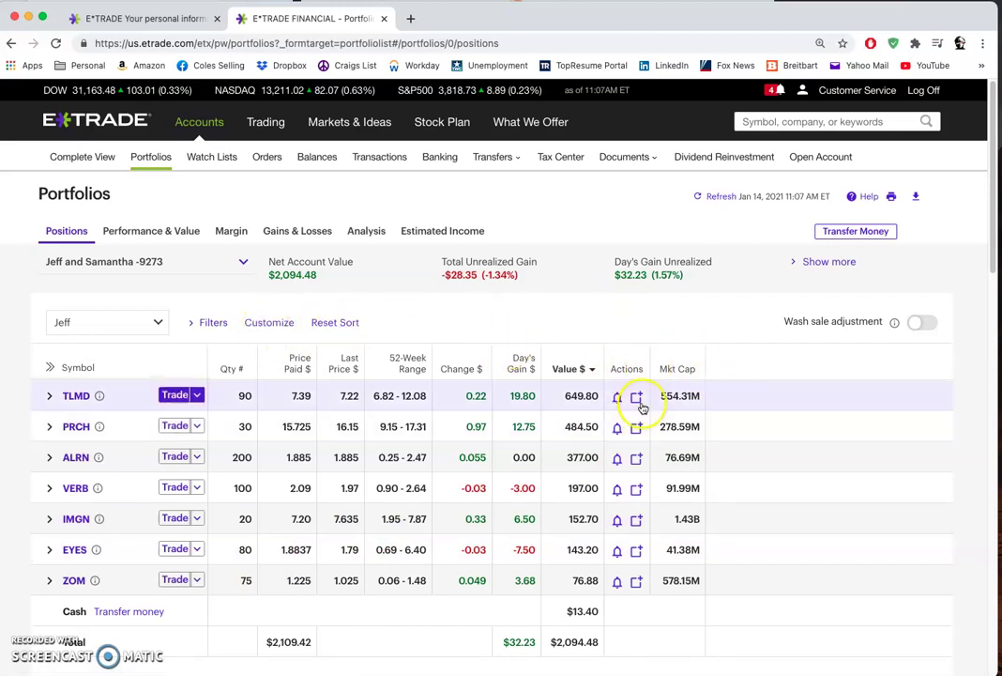
Examine the stock positions and their gains in the portfolio, refreshing the quotes.
{"action": "left_click", "coordinate": [559, 309]}
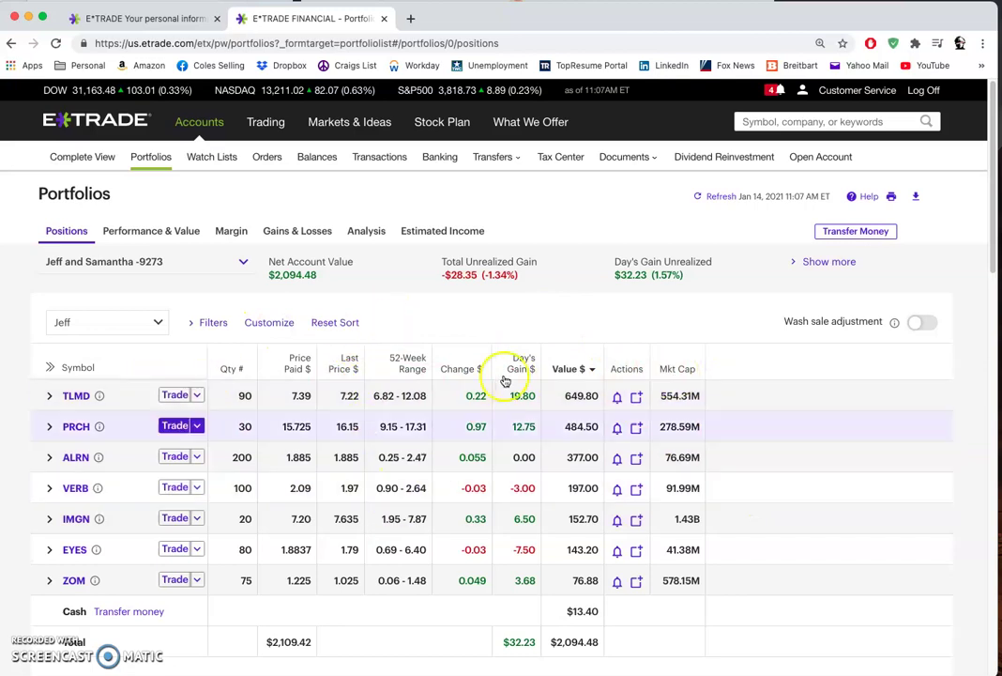
{"action": "left_click", "coordinate": [627, 316]}
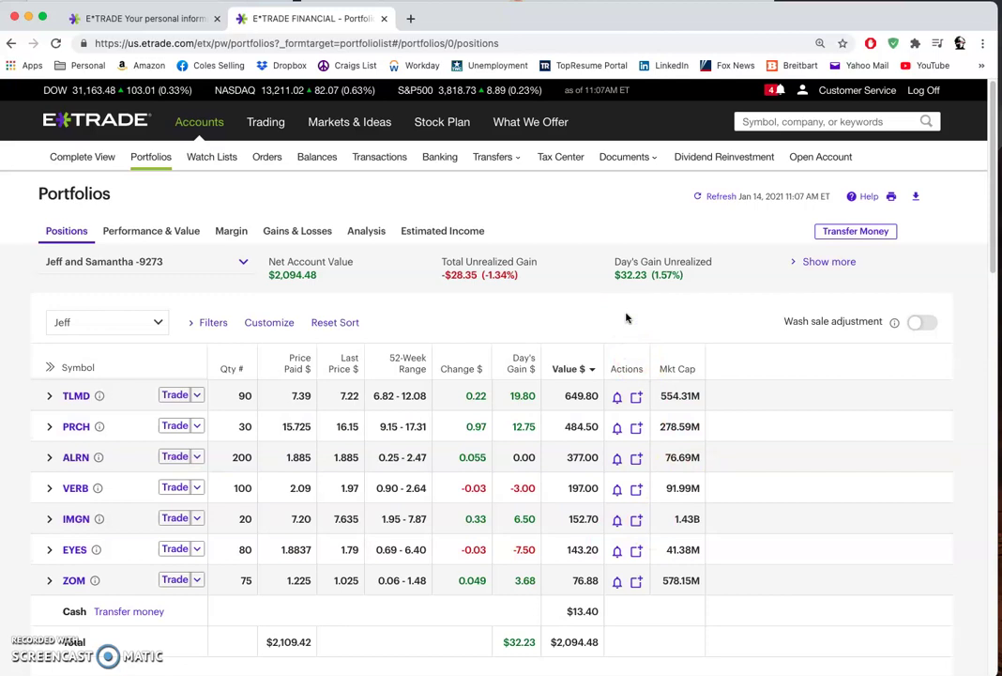
{"action": "left_click", "coordinate": [617, 322]}
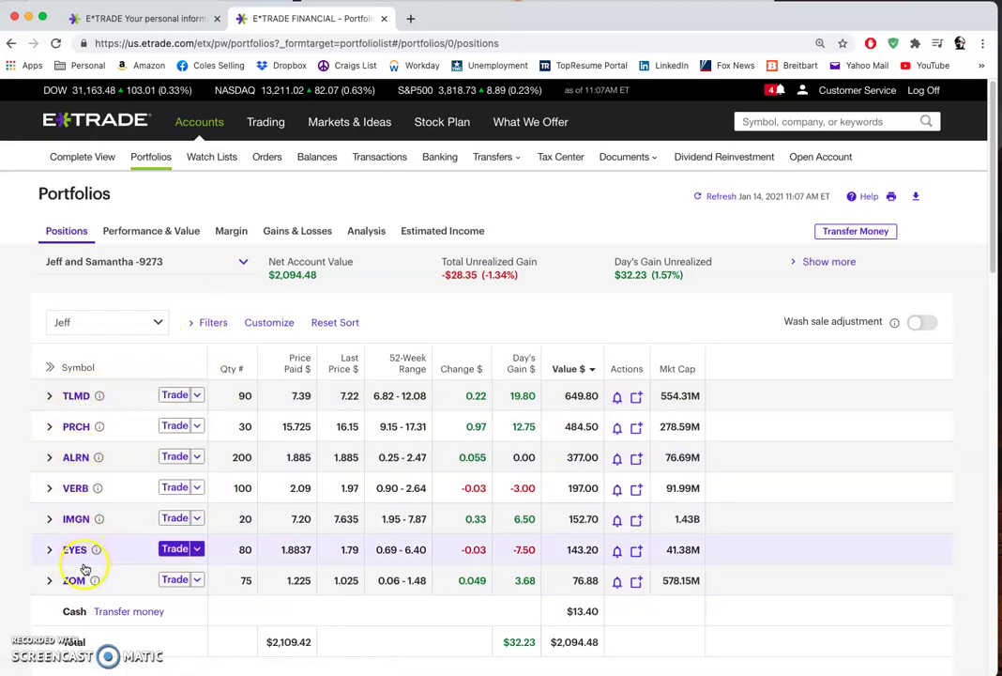
{"action": "left_click", "coordinate": [588, 320]}
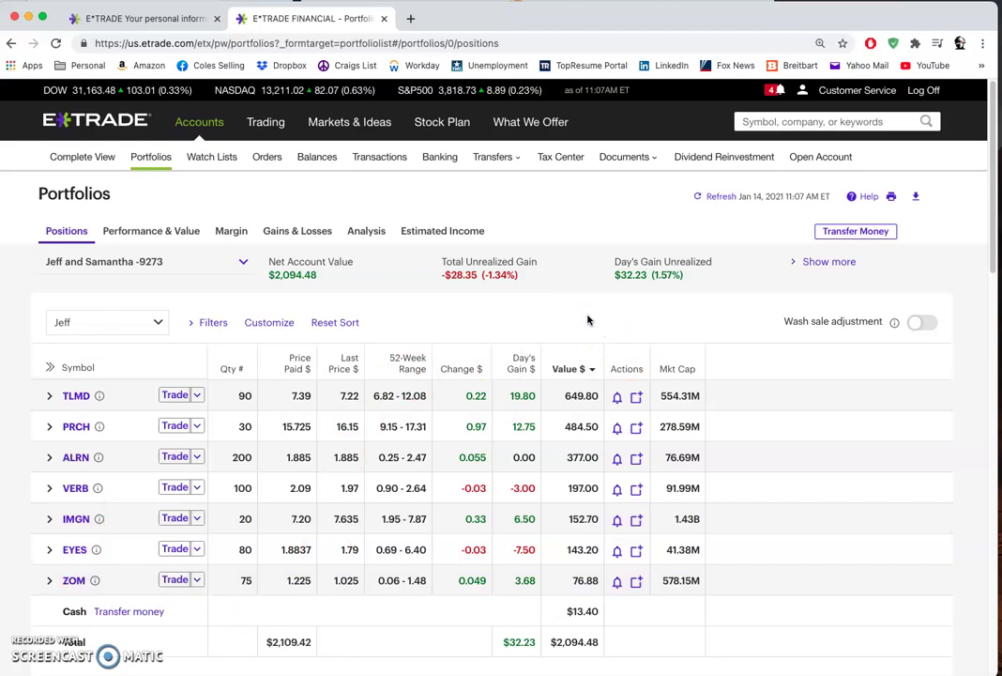
{"action": "left_click", "coordinate": [591, 322]}
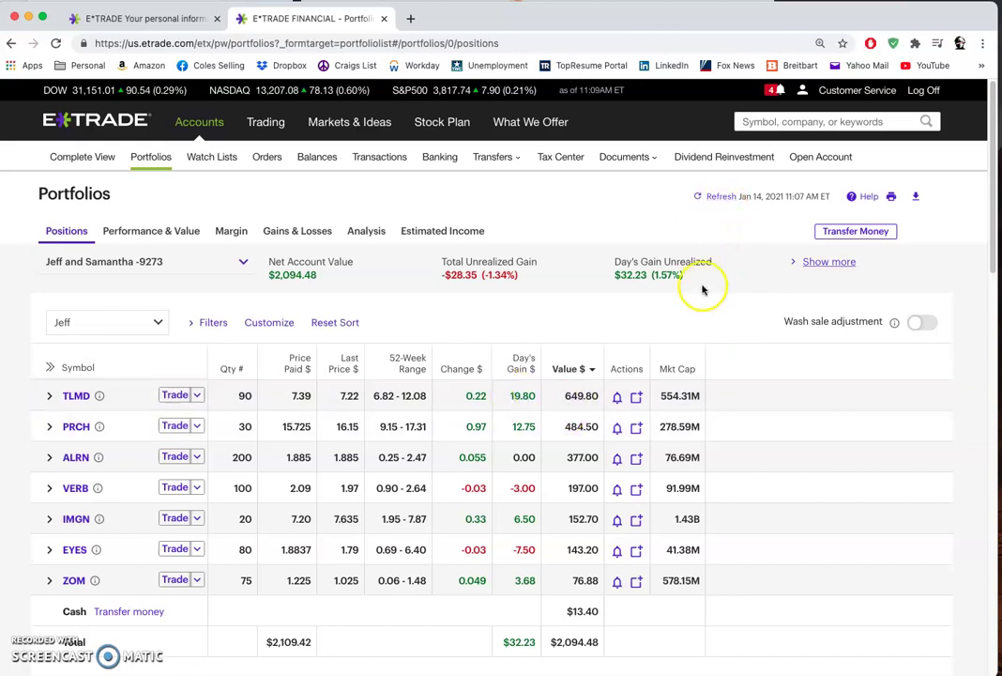
{"action": "left_click", "coordinate": [719, 200]}
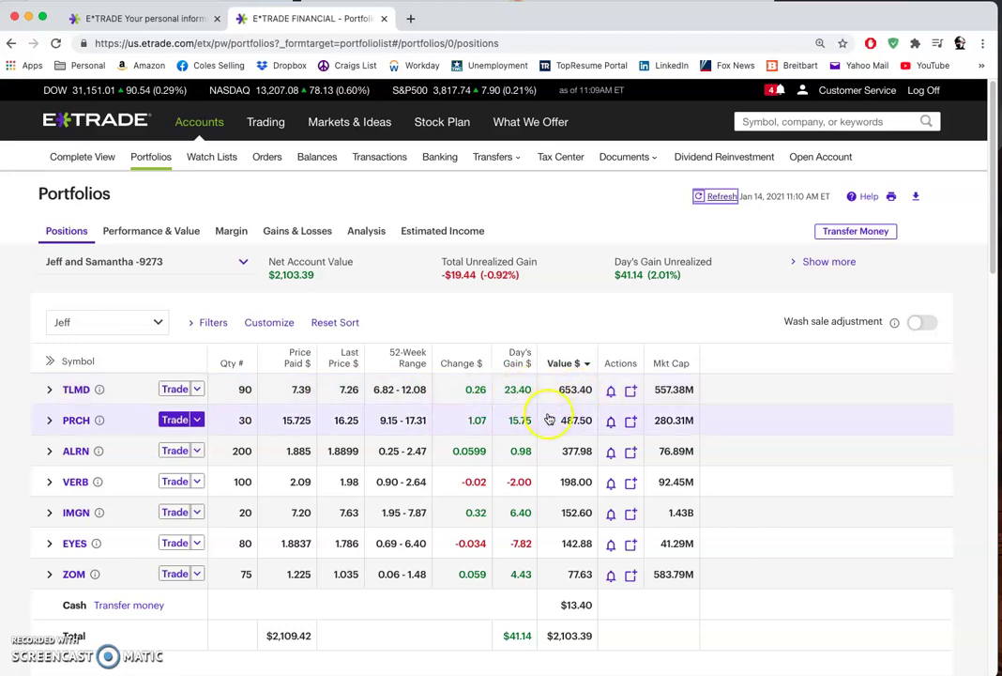
{"action": "left_click", "coordinate": [624, 311]}
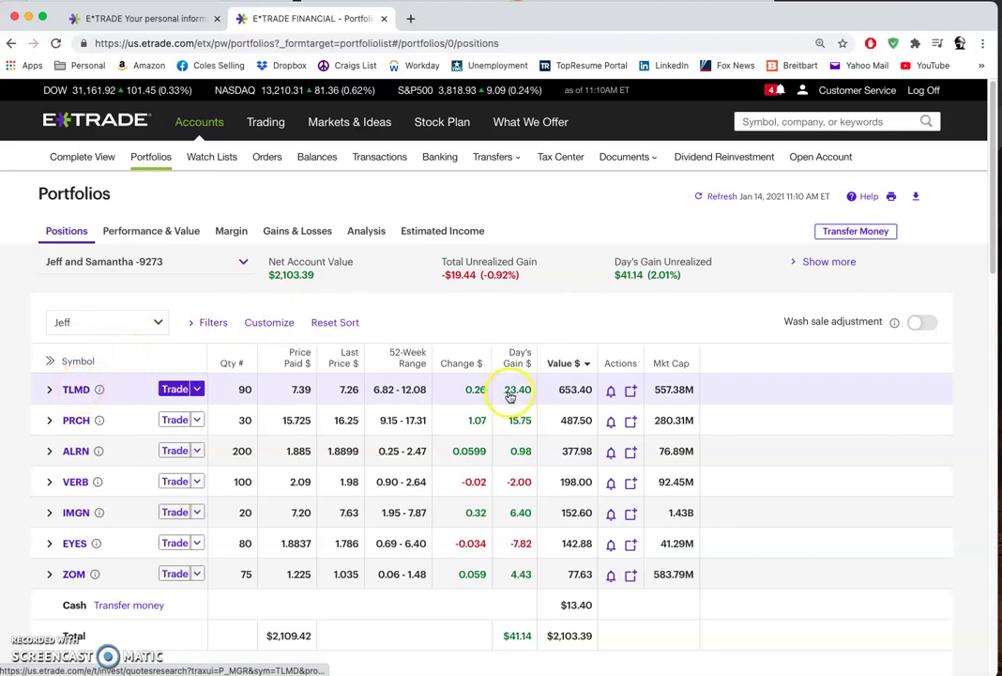
Open the quote page for TLMD and read its company overview.
{"action": "left_click", "coordinate": [69, 394]}
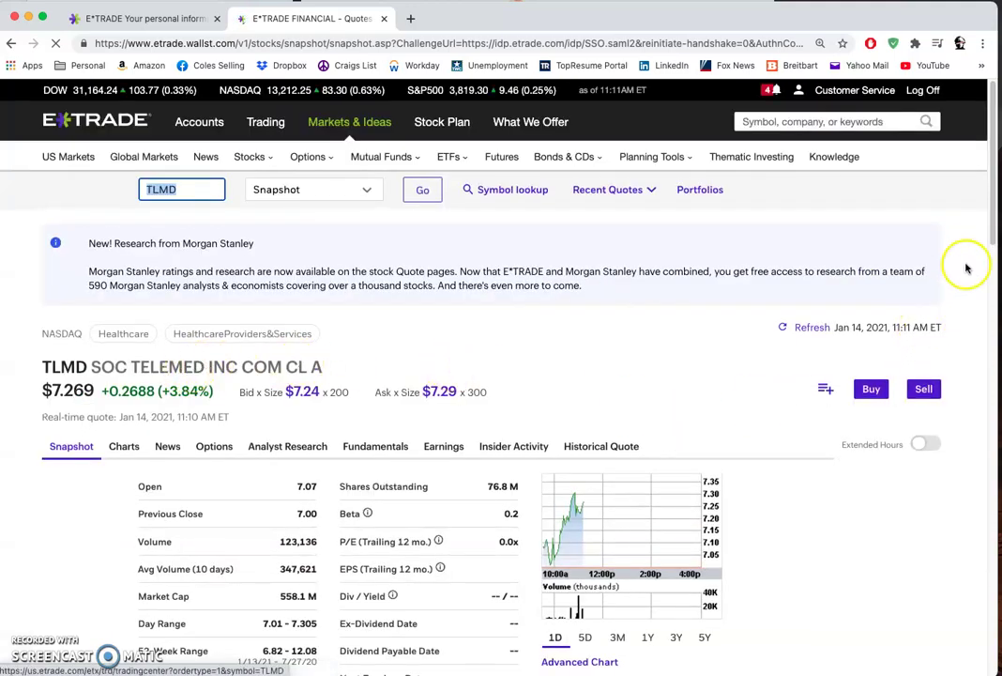
{"action": "left_click_drag", "start_coordinate": [985, 233], "coordinate": [990, 664]}
{"action": "scroll", "coordinate": [990, 657], "scroll_direction": "up", "scroll_amount": 10}
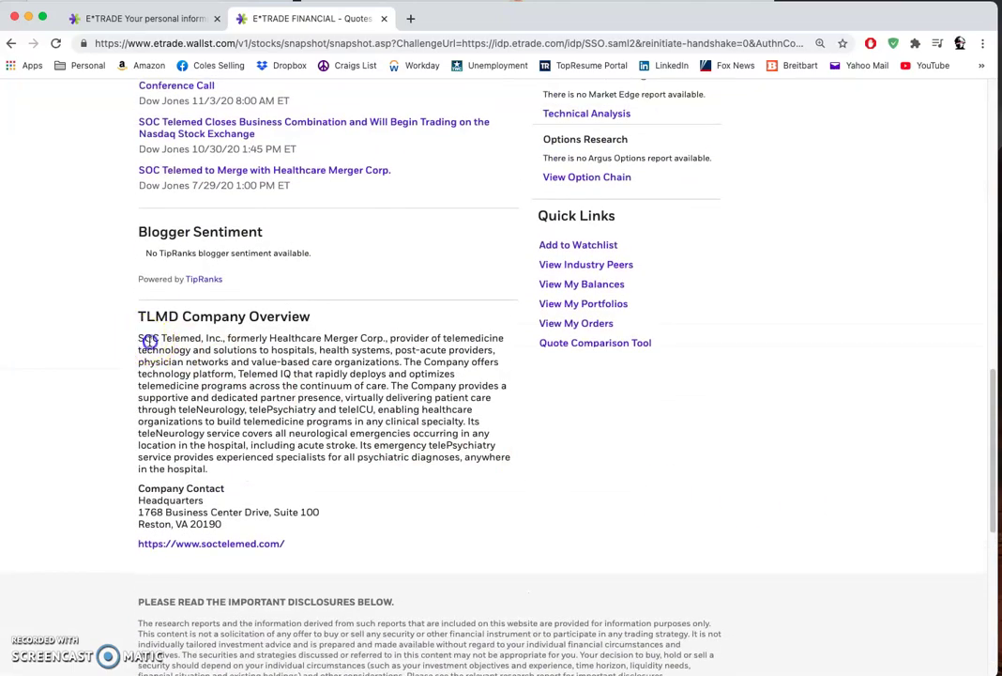
{"action": "left_click_drag", "start_coordinate": [150, 340], "coordinate": [419, 457]}
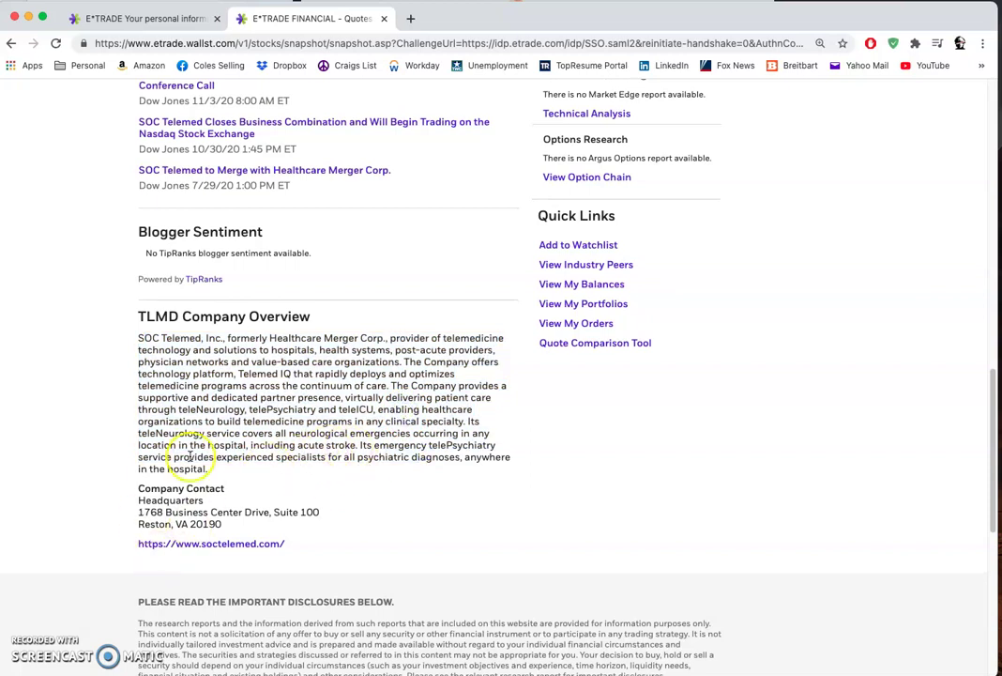
{"action": "left_click_drag", "start_coordinate": [202, 352], "coordinate": [369, 412]}
{"action": "left_click", "coordinate": [362, 396]}
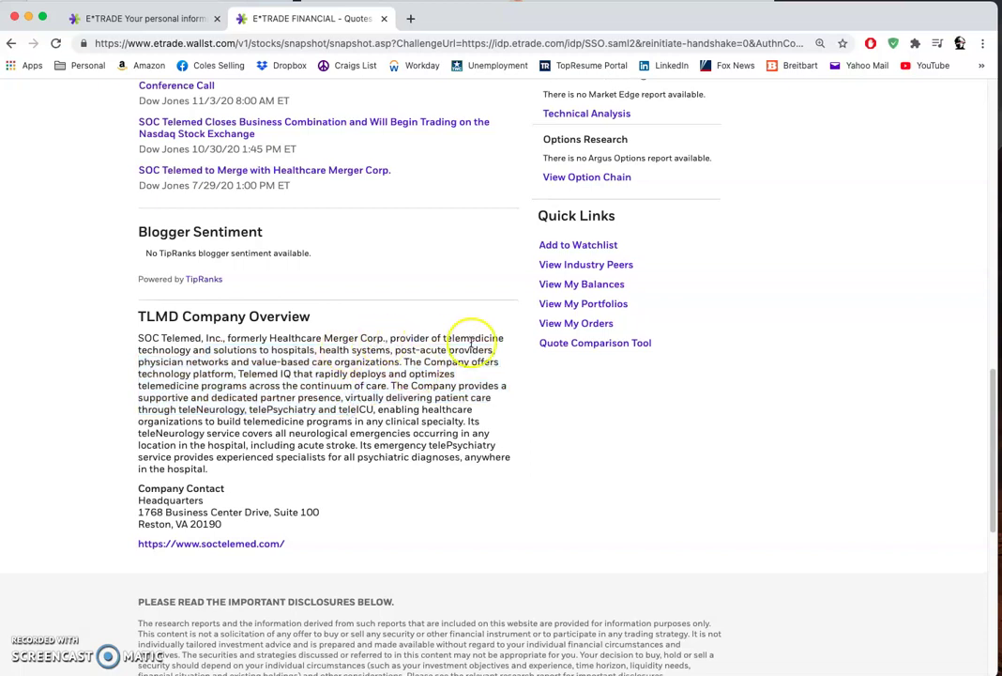
{"action": "left_click", "coordinate": [235, 349]}
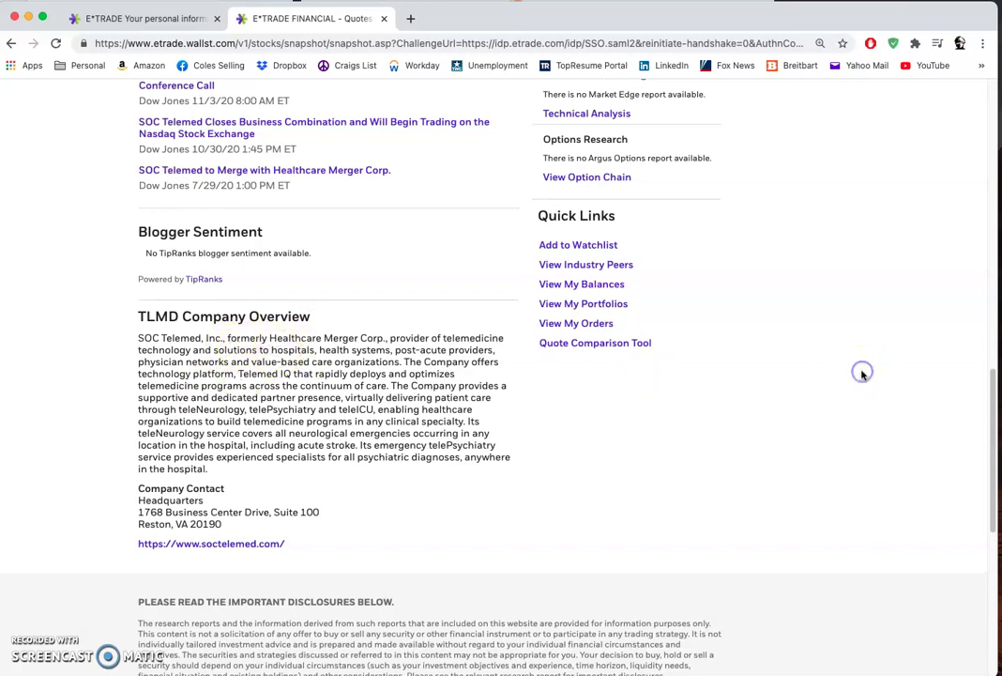
Review TLMD's latest headlines, analyst research and key figures on its snapshot page.
{"action": "scroll", "coordinate": [863, 375], "scroll_direction": "up", "scroll_amount": 5}
{"action": "scroll", "coordinate": [862, 376], "scroll_direction": "up", "scroll_amount": 10}
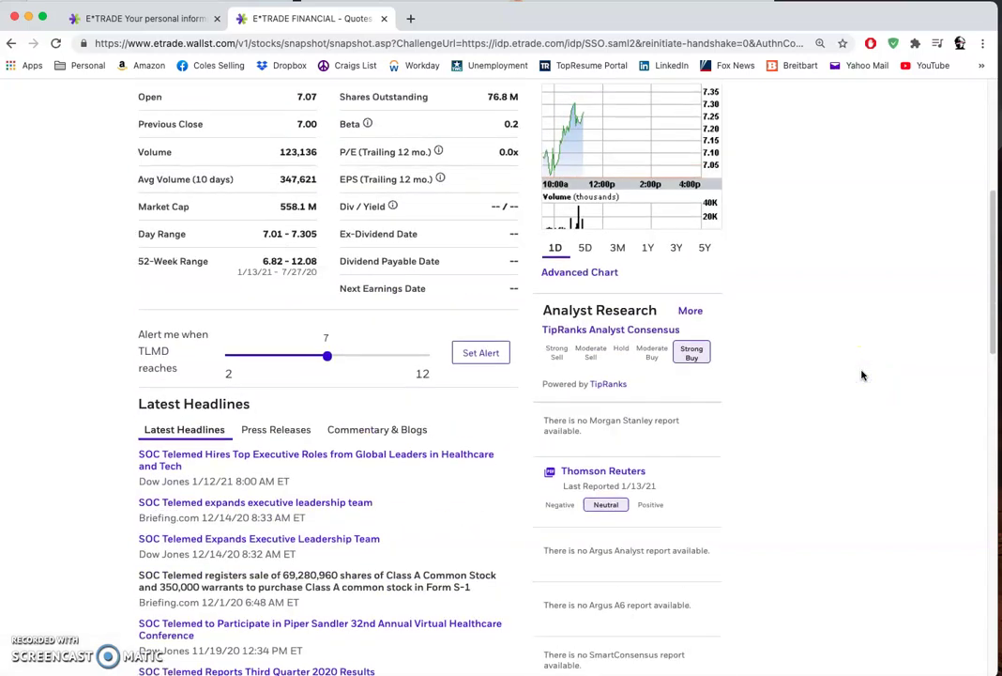
{"action": "scroll", "coordinate": [797, 522], "scroll_direction": "down", "scroll_amount": 8}
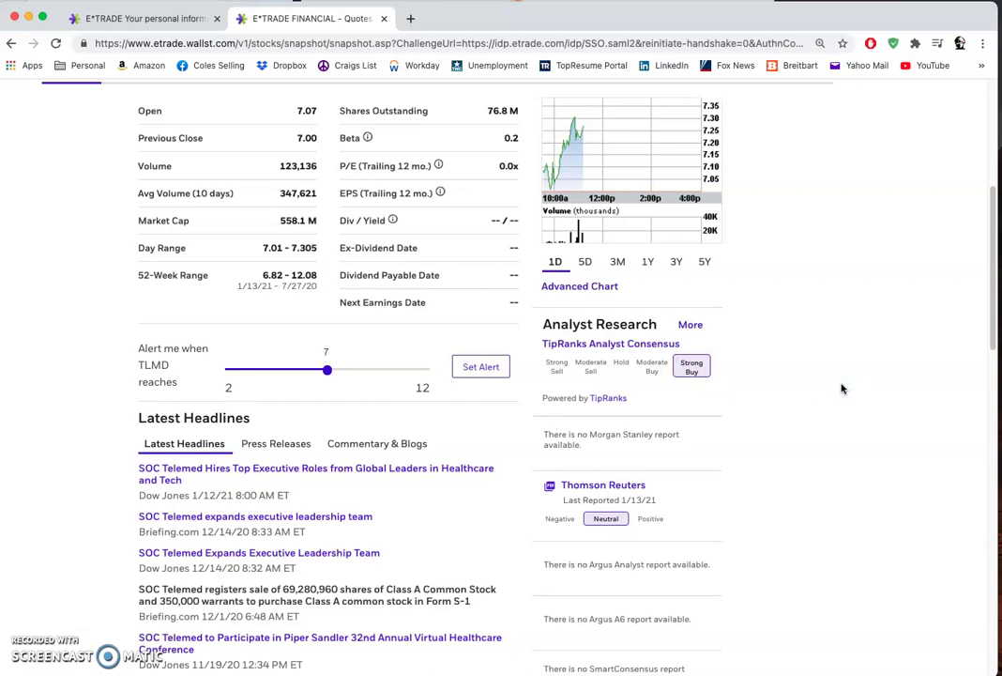
{"action": "scroll", "coordinate": [842, 390], "scroll_direction": "down", "scroll_amount": 3}
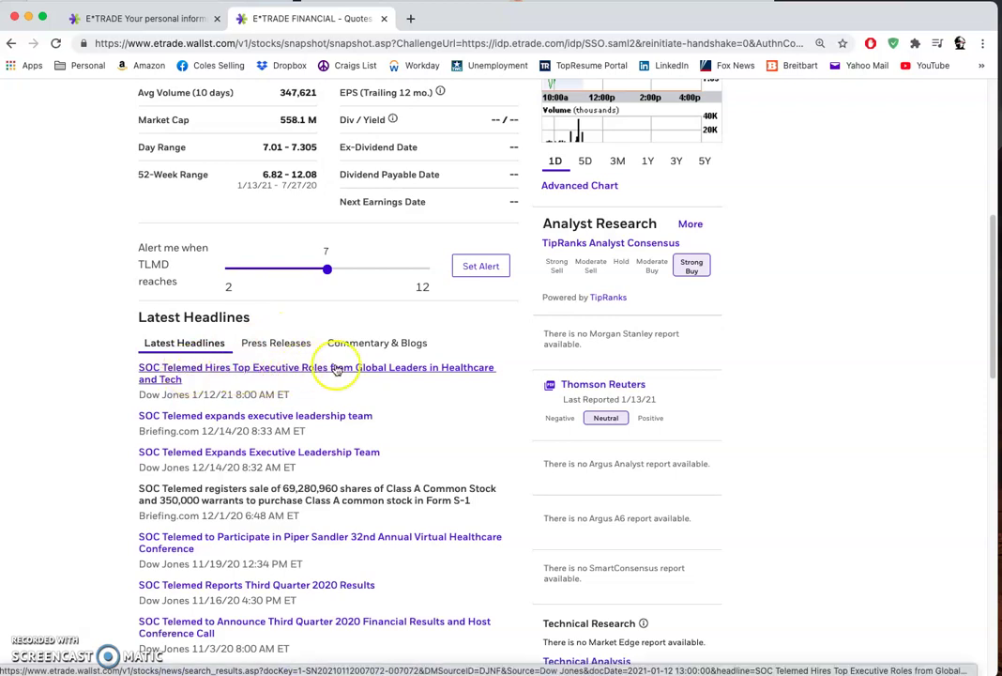
{"action": "left_click", "coordinate": [877, 403]}
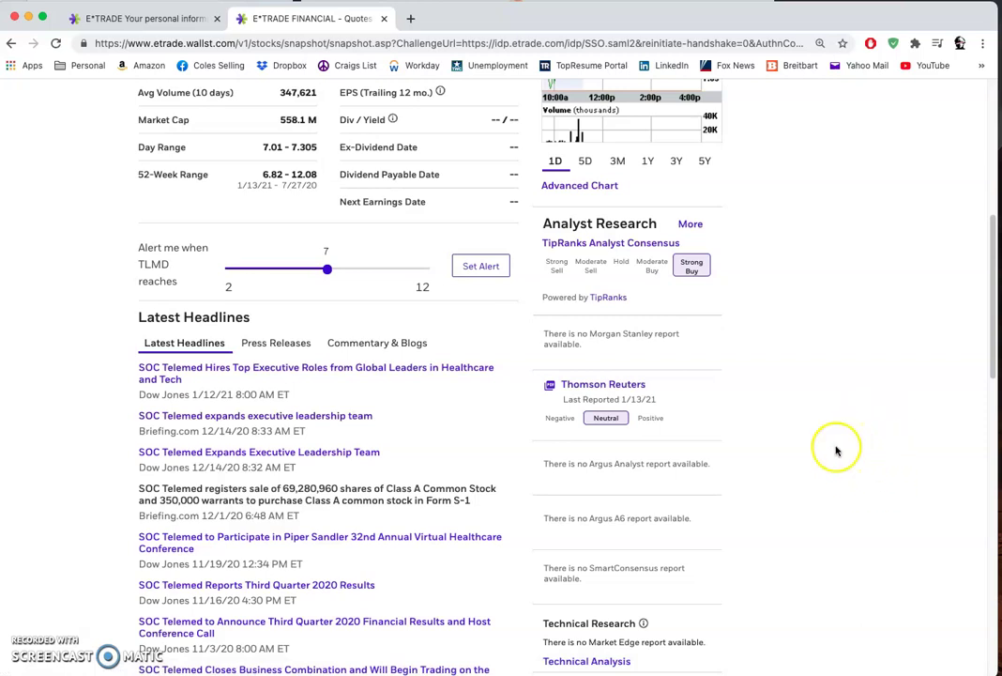
{"action": "scroll", "coordinate": [839, 425], "scroll_direction": "up", "scroll_amount": 1}
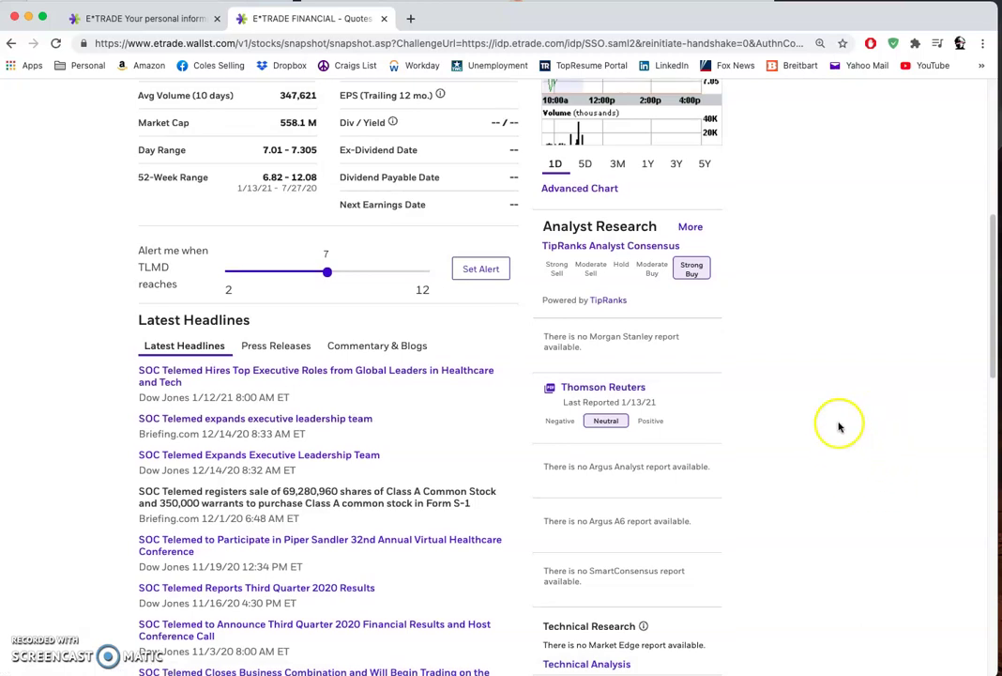
{"action": "scroll", "coordinate": [829, 358], "scroll_direction": "up", "scroll_amount": 5}
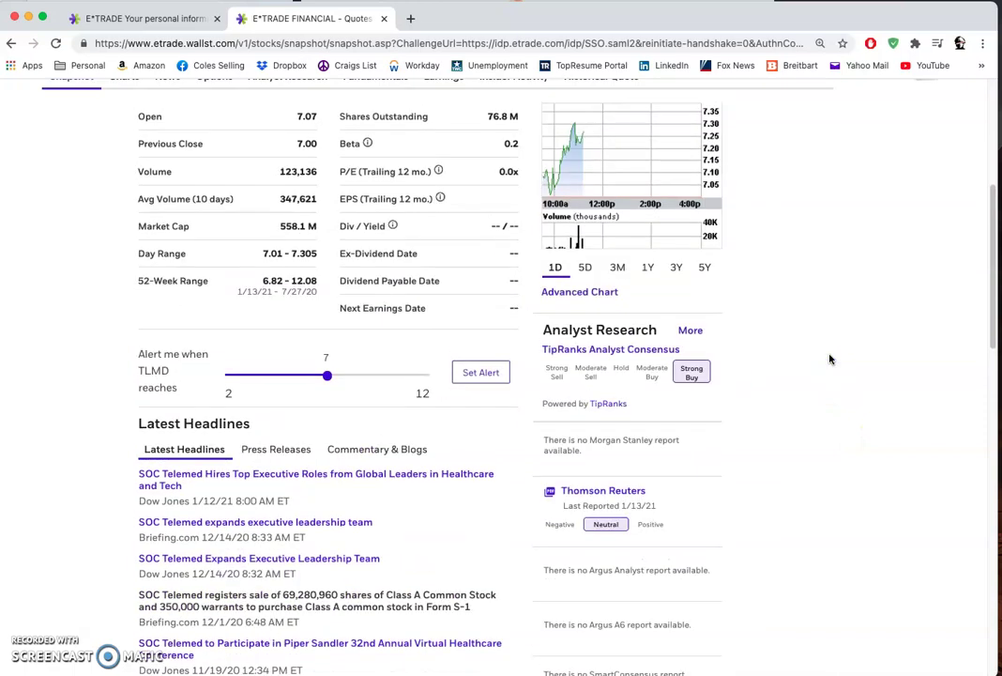
Compare TLMD's price chart over the 5D, 3M, 1Y and 3Y ranges, returning to 3M at the end.
{"action": "left_click", "coordinate": [834, 355]}
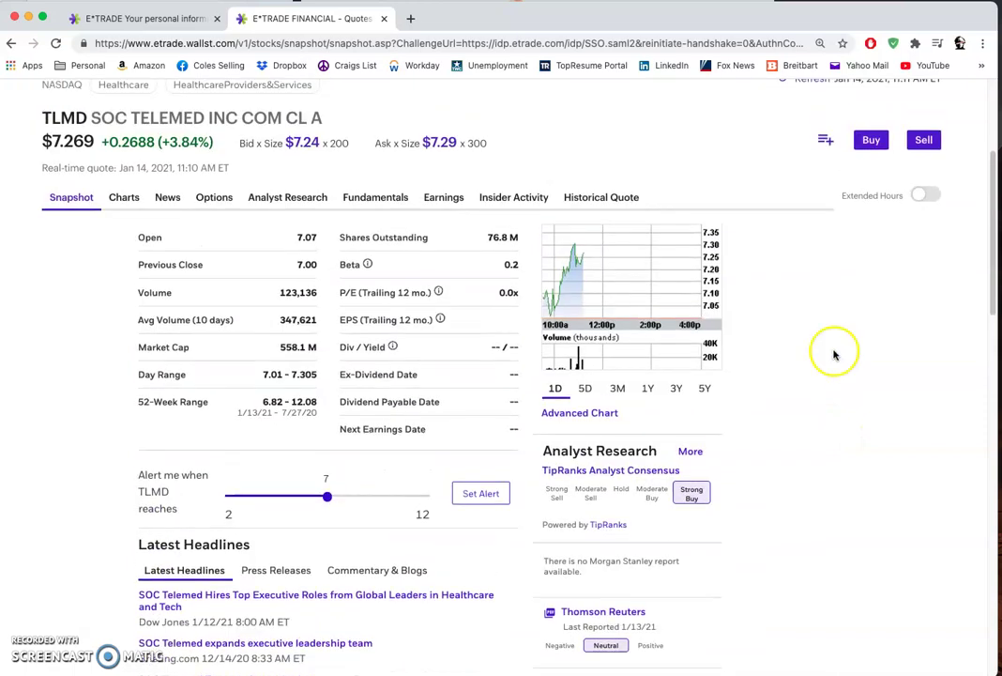
{"action": "left_click", "coordinate": [585, 388]}
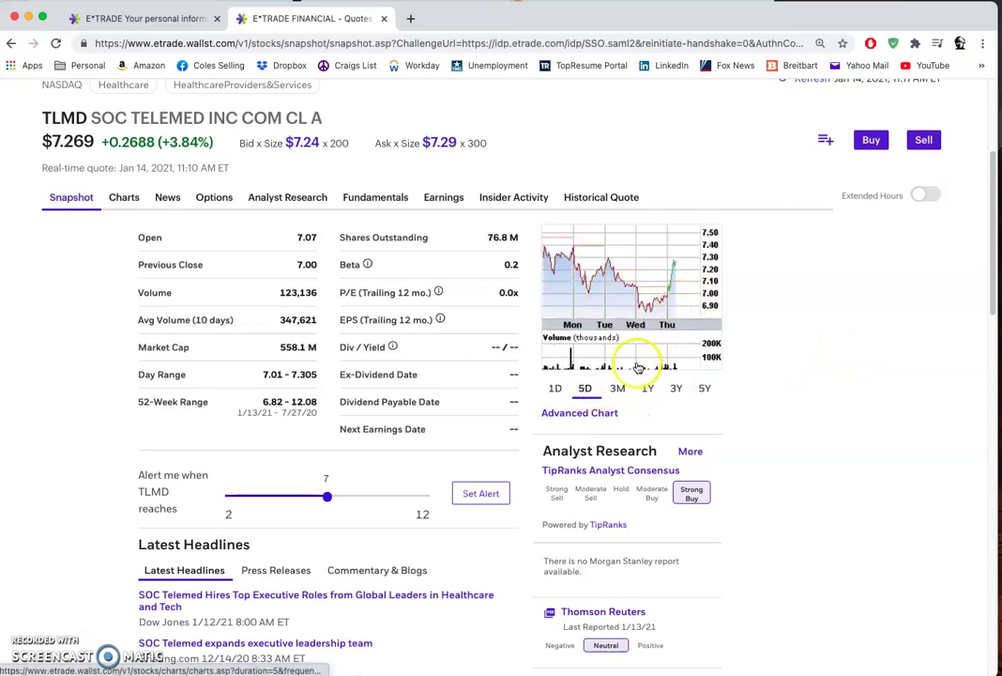
{"action": "left_click", "coordinate": [617, 387]}
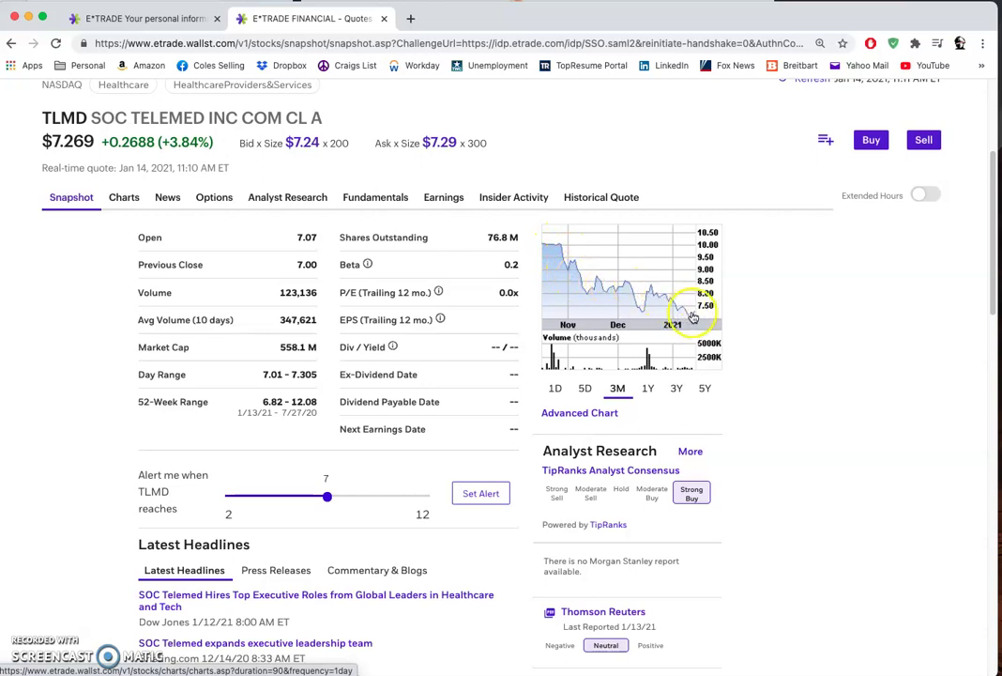
{"action": "left_click", "coordinate": [648, 389]}
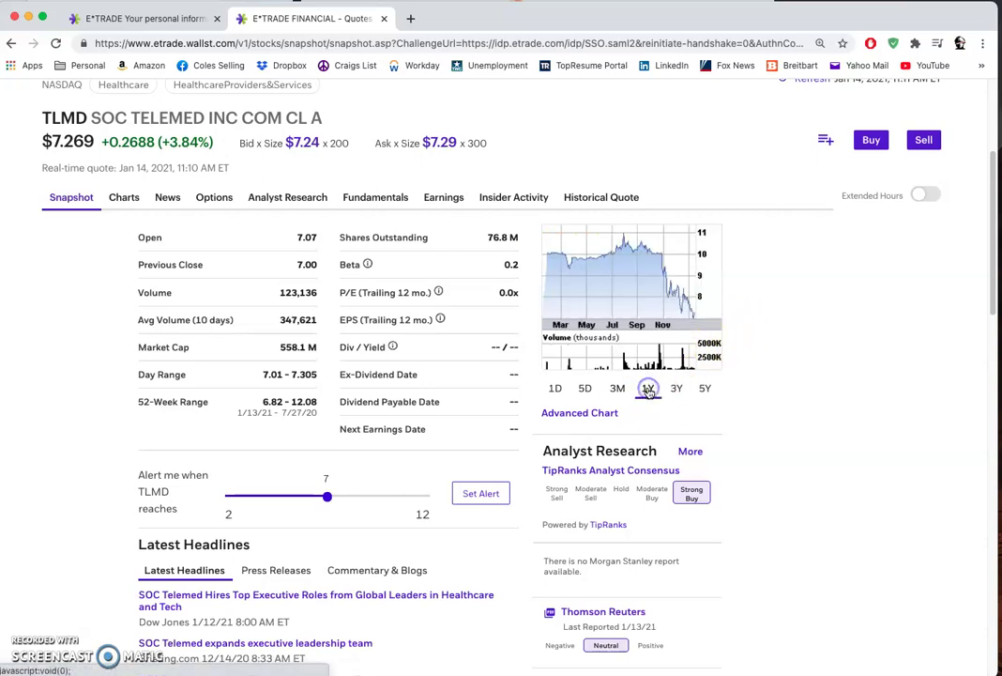
{"action": "left_click", "coordinate": [676, 391]}
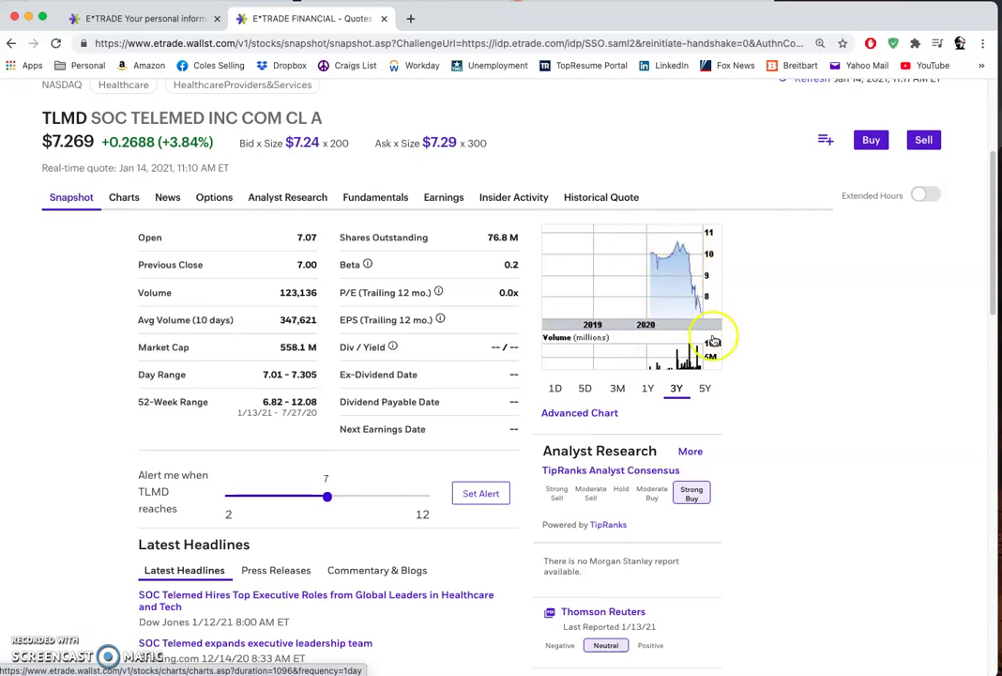
{"action": "left_click", "coordinate": [647, 388]}
{"action": "left_click", "coordinate": [617, 388]}
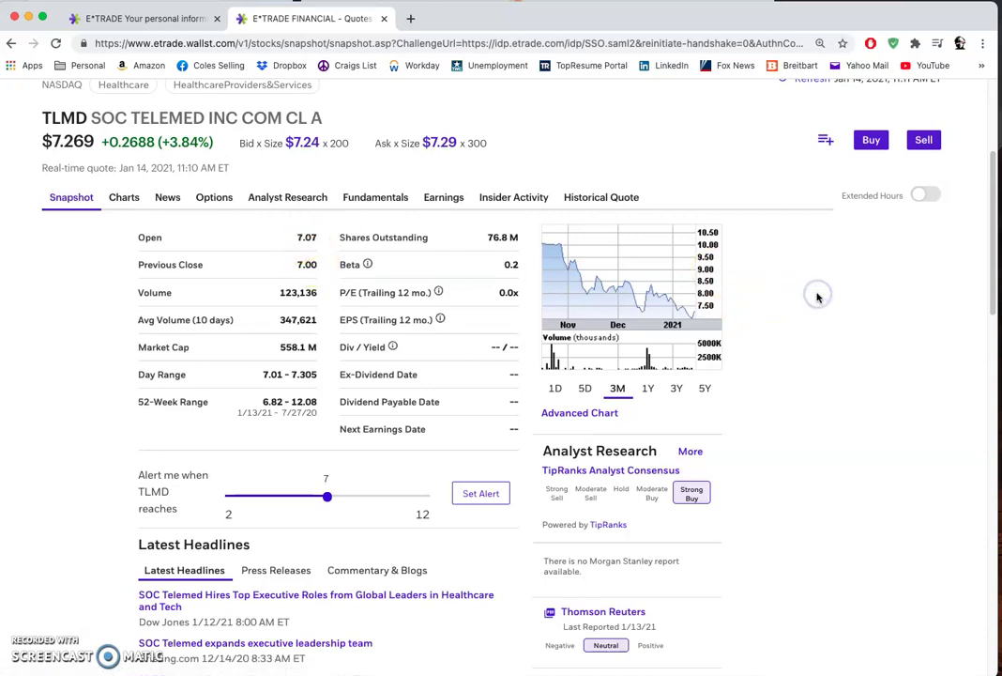
{"action": "left_click", "coordinate": [843, 336]}
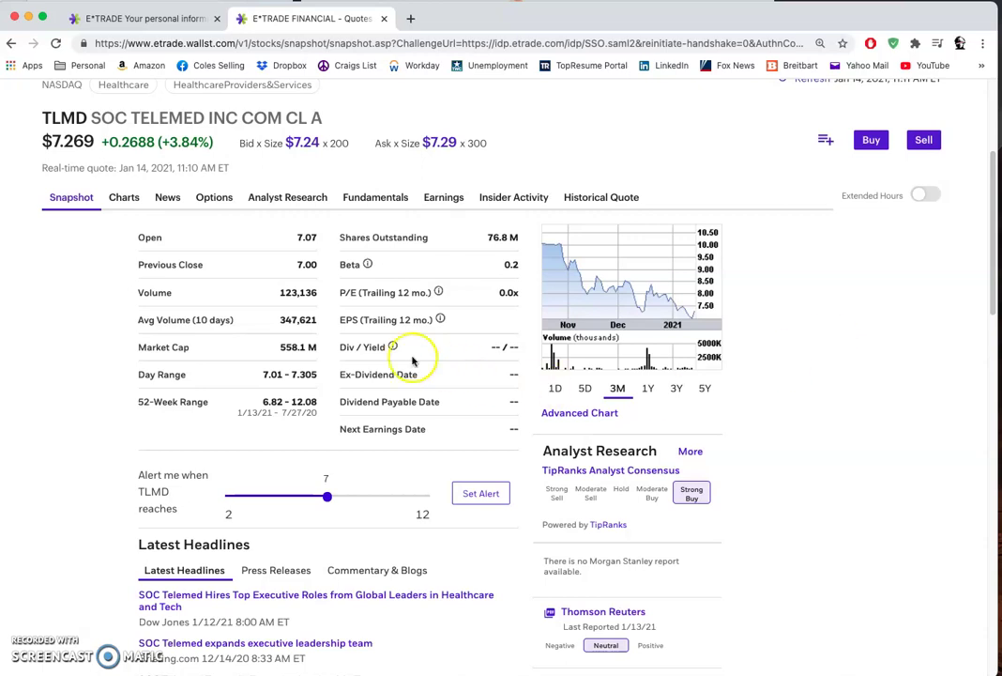
Return to the portfolio positions and refresh the quotes to review the holdings' prices and gains.
{"action": "left_click", "coordinate": [54, 304]}
{"action": "scroll", "coordinate": [55, 305], "scroll_direction": "up", "scroll_amount": 3}
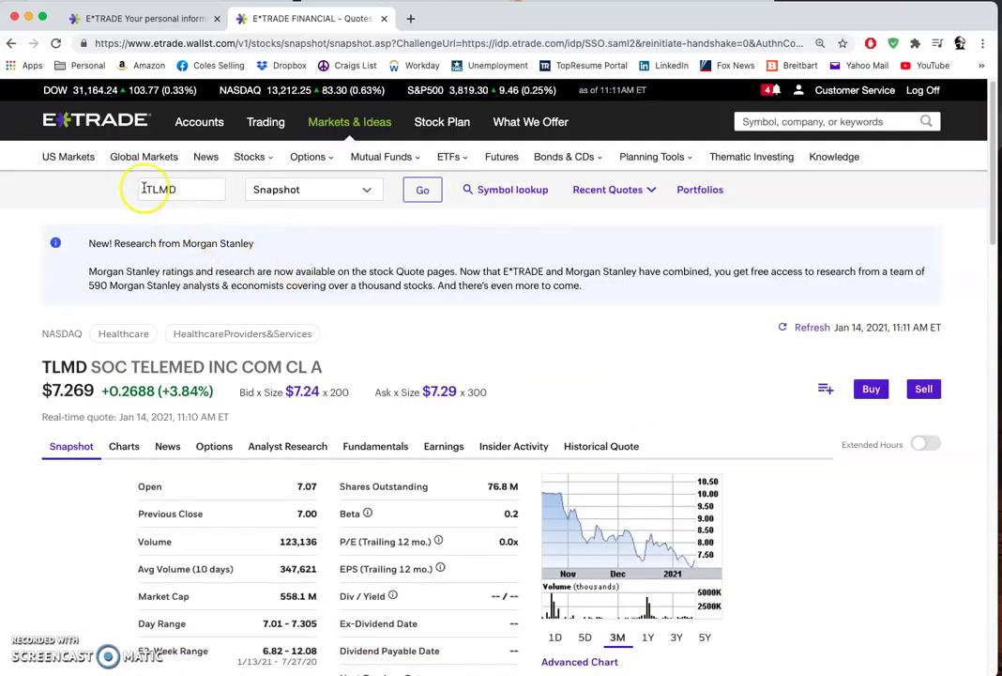
{"action": "mouse_move", "coordinate": [186, 119]}
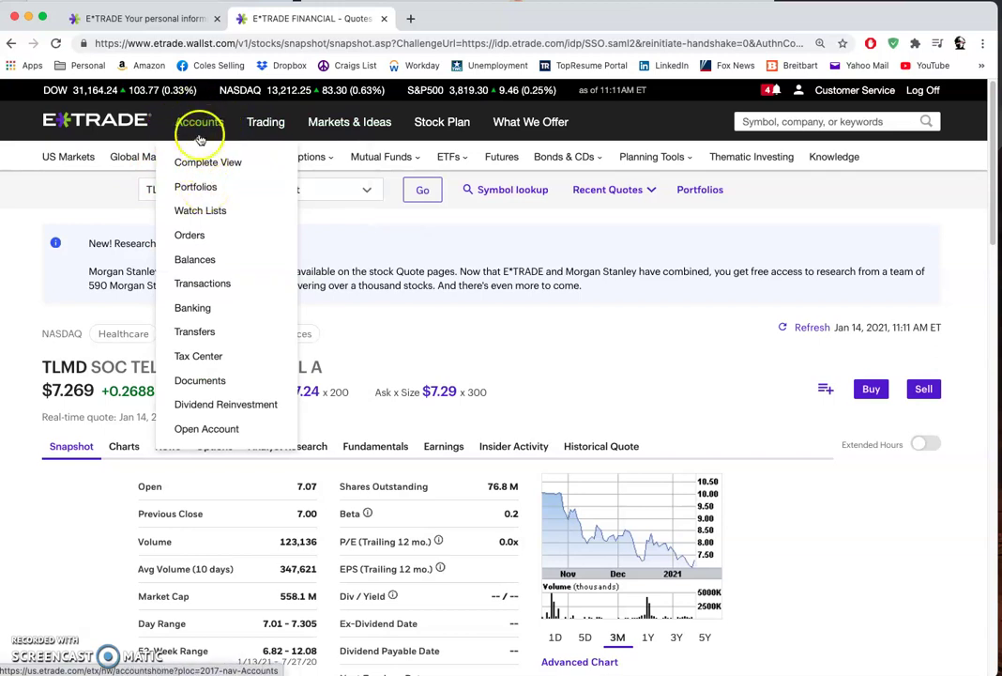
{"action": "left_click", "coordinate": [201, 187]}
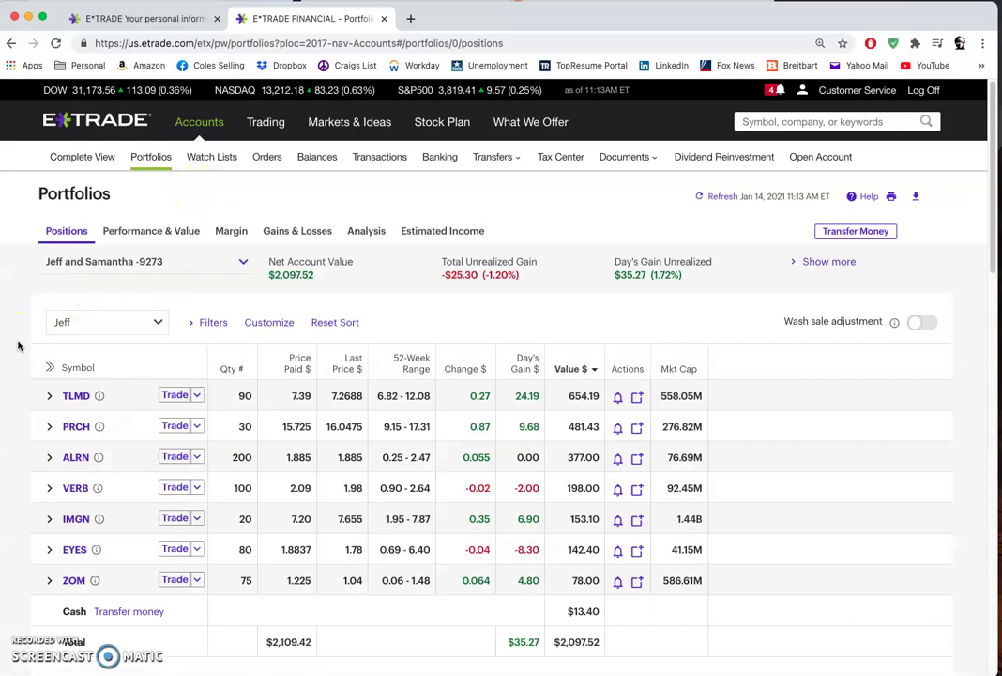
{"action": "scroll", "coordinate": [18, 346], "scroll_direction": "down", "scroll_amount": 2}
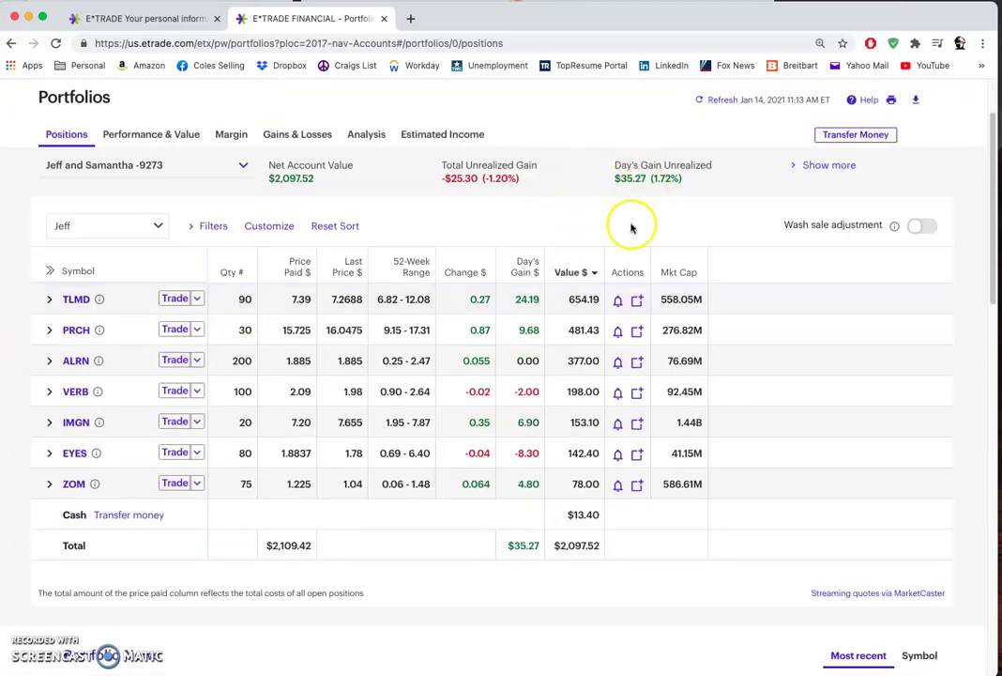
{"action": "left_click", "coordinate": [721, 100]}
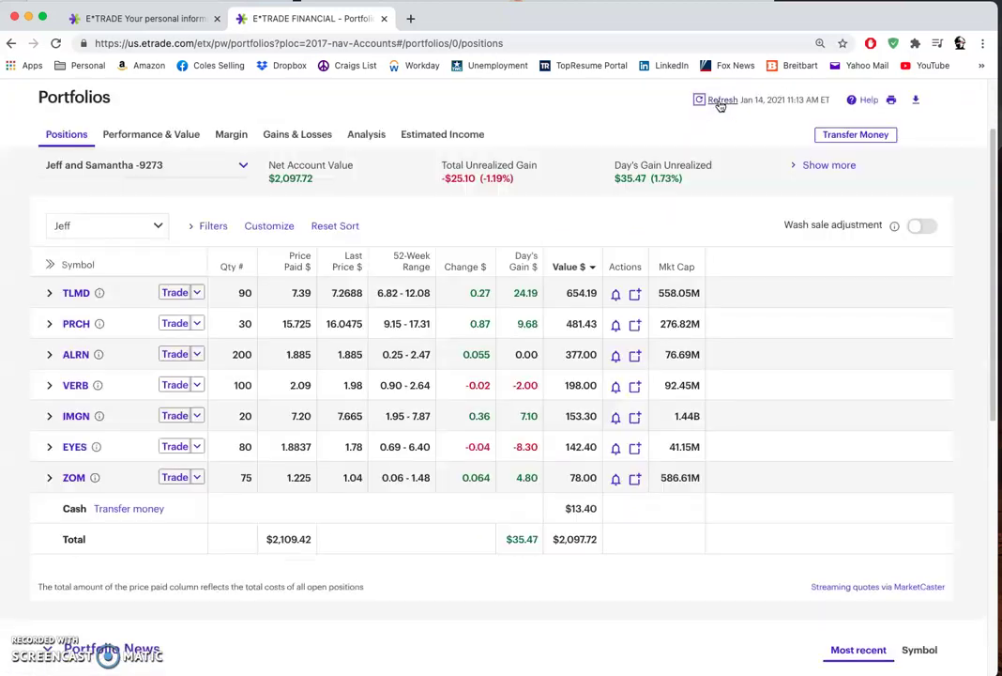
{"action": "left_click", "coordinate": [721, 100]}
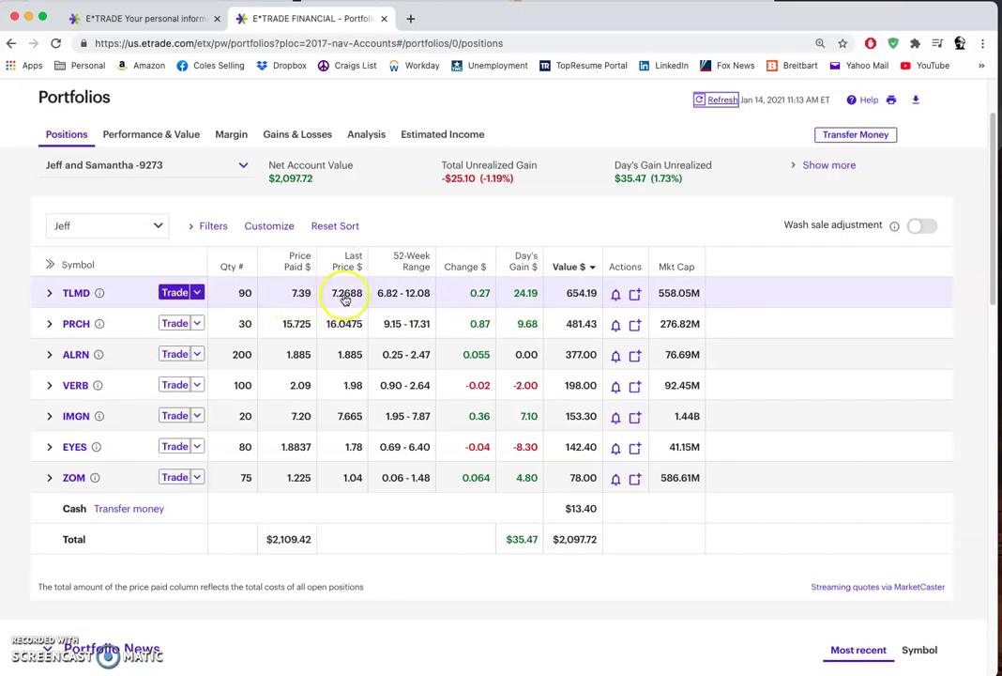
{"action": "left_click", "coordinate": [576, 215]}
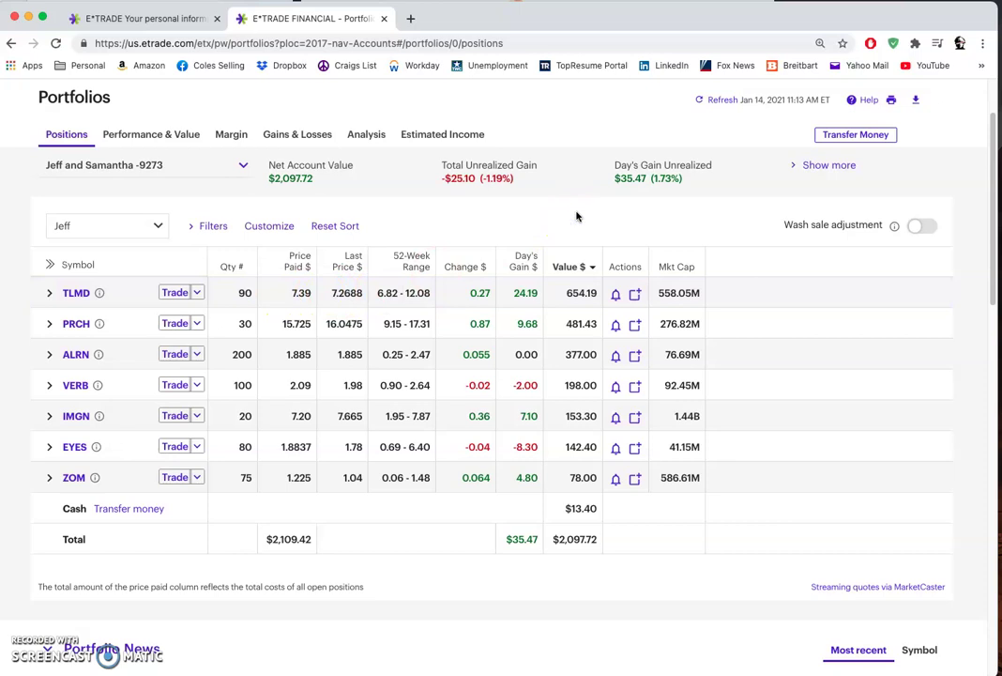
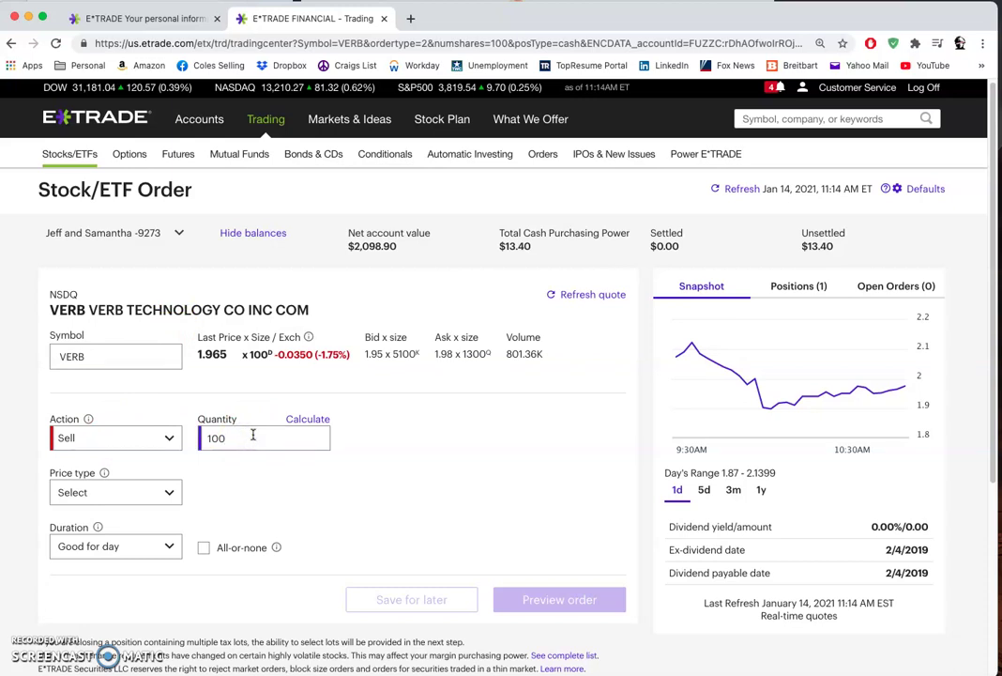
Set the 100-share VERB sell order to a limit price of 5.00 and look over the duration options.
{"action": "key", "text": "super+a"}
{"action": "left_click", "coordinate": [401, 424]}
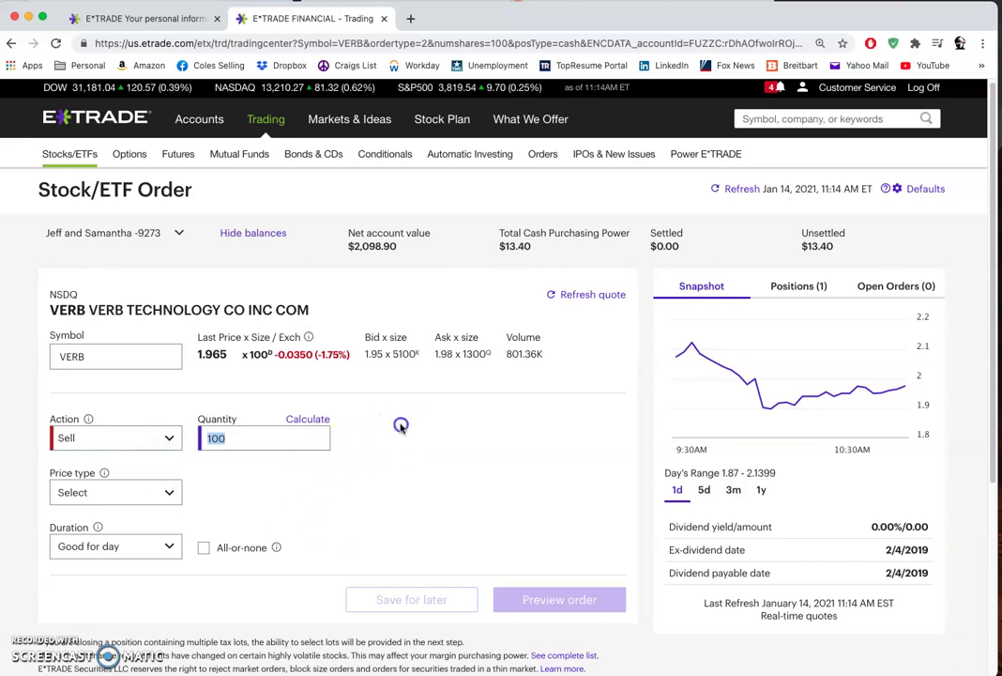
{"action": "left_click", "coordinate": [152, 495]}
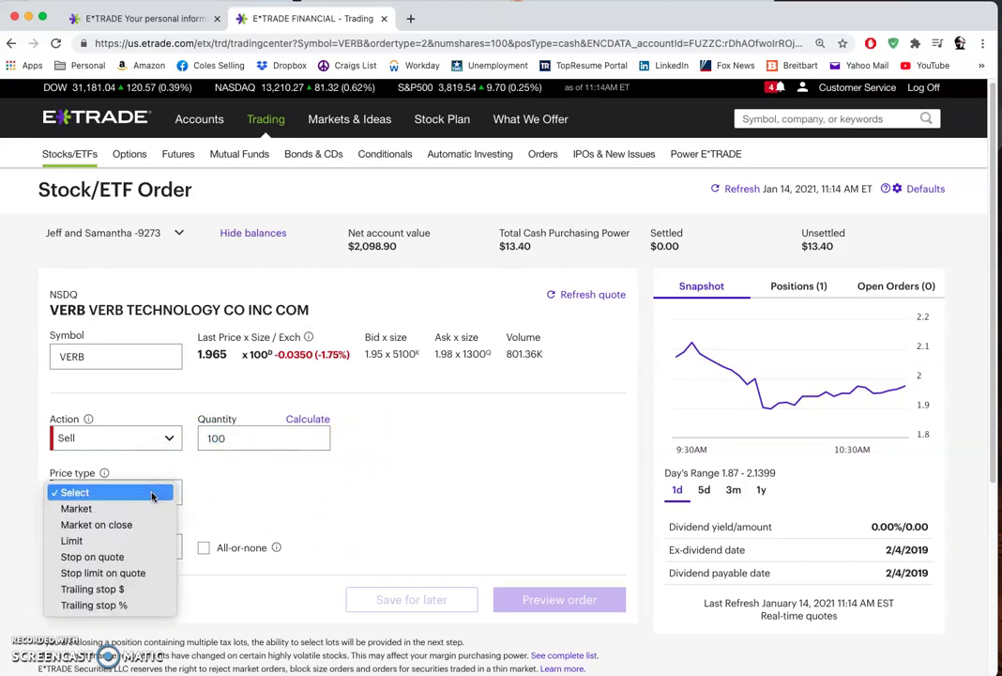
{"action": "left_click", "coordinate": [139, 541]}
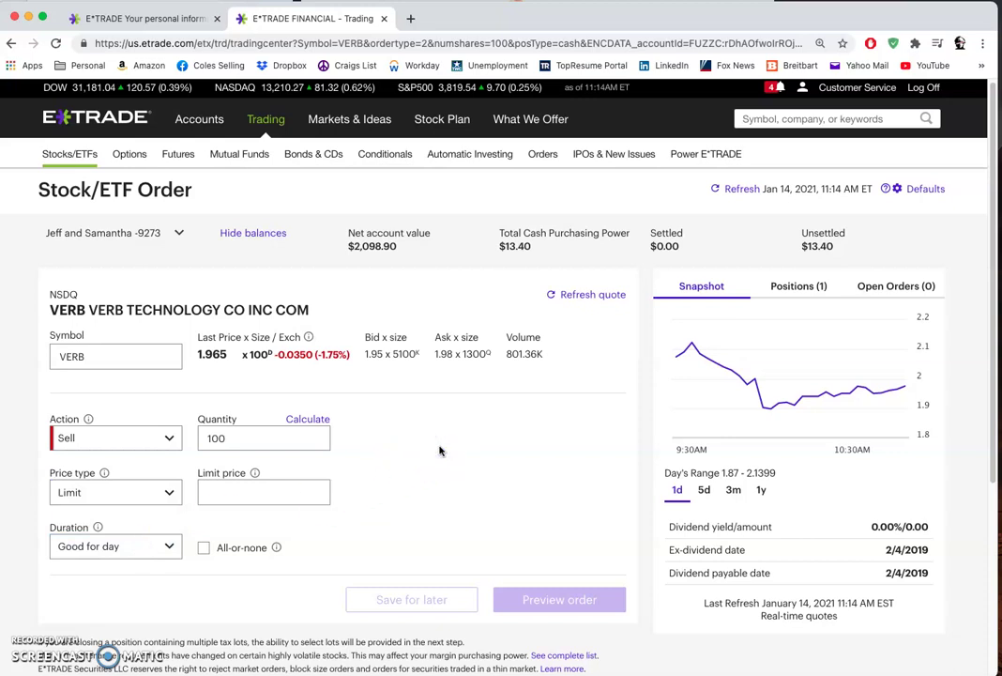
{"action": "left_click", "coordinate": [247, 497]}
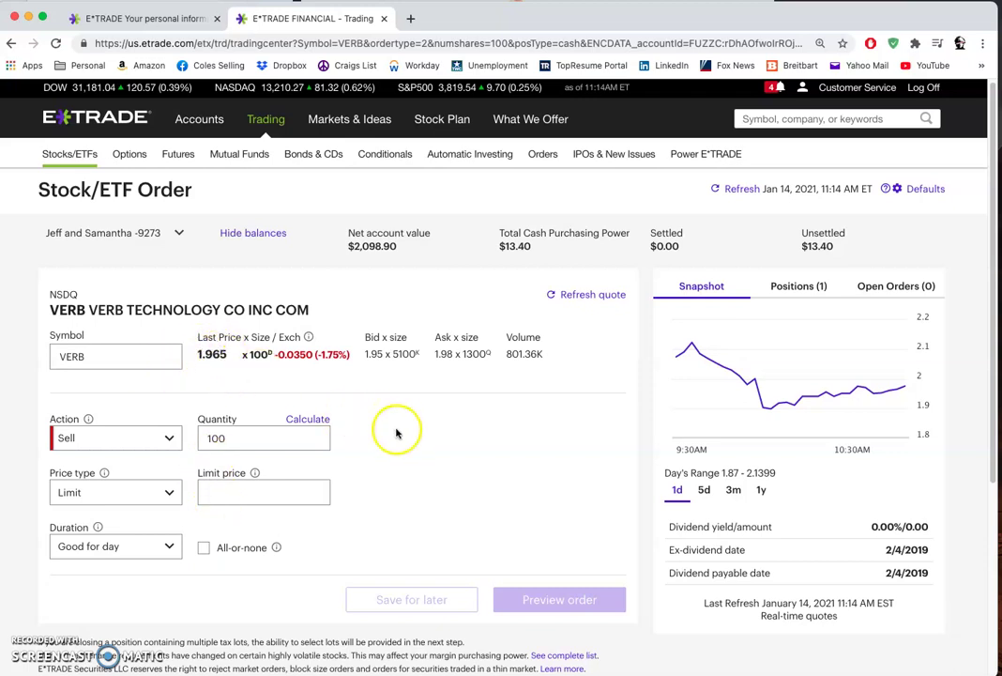
{"action": "left_click", "coordinate": [240, 489]}
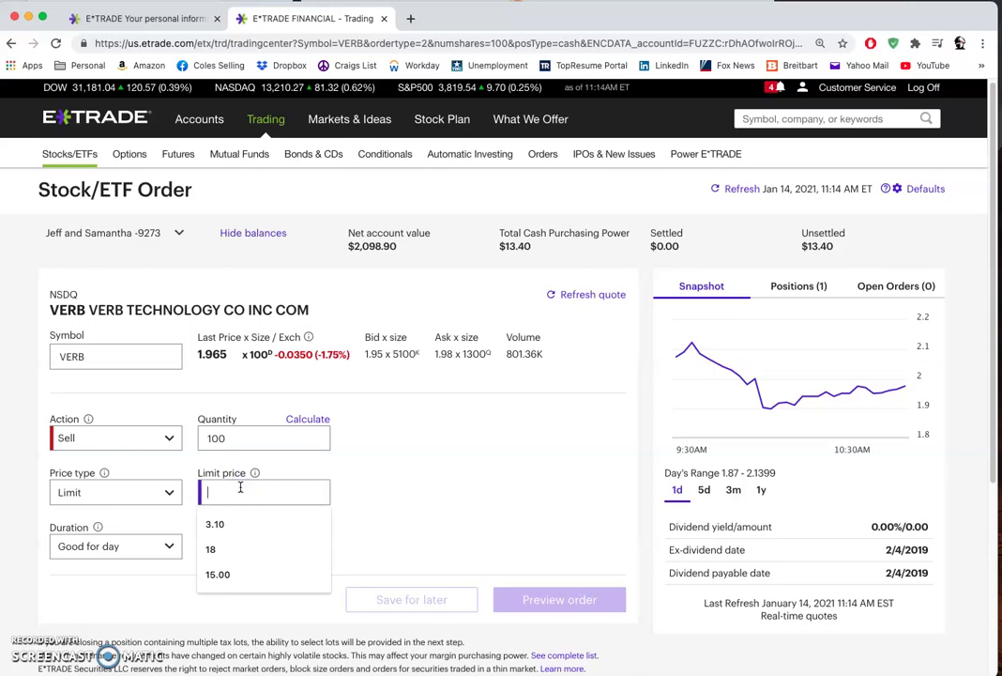
{"action": "type", "text": "5."}
{"action": "left_click", "coordinate": [420, 488]}
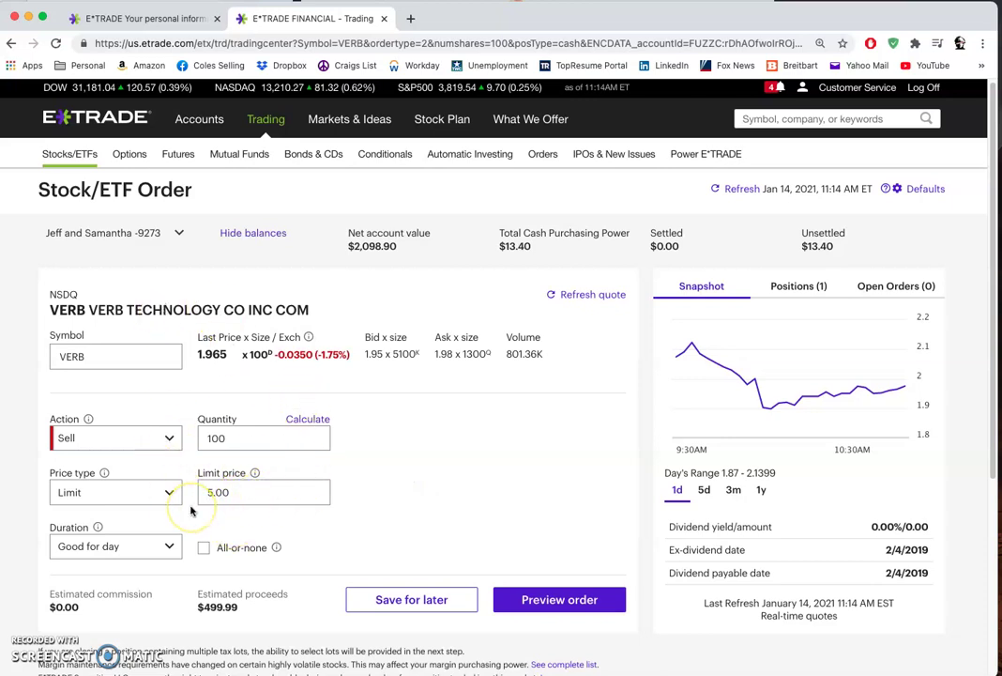
{"action": "left_click", "coordinate": [149, 543]}
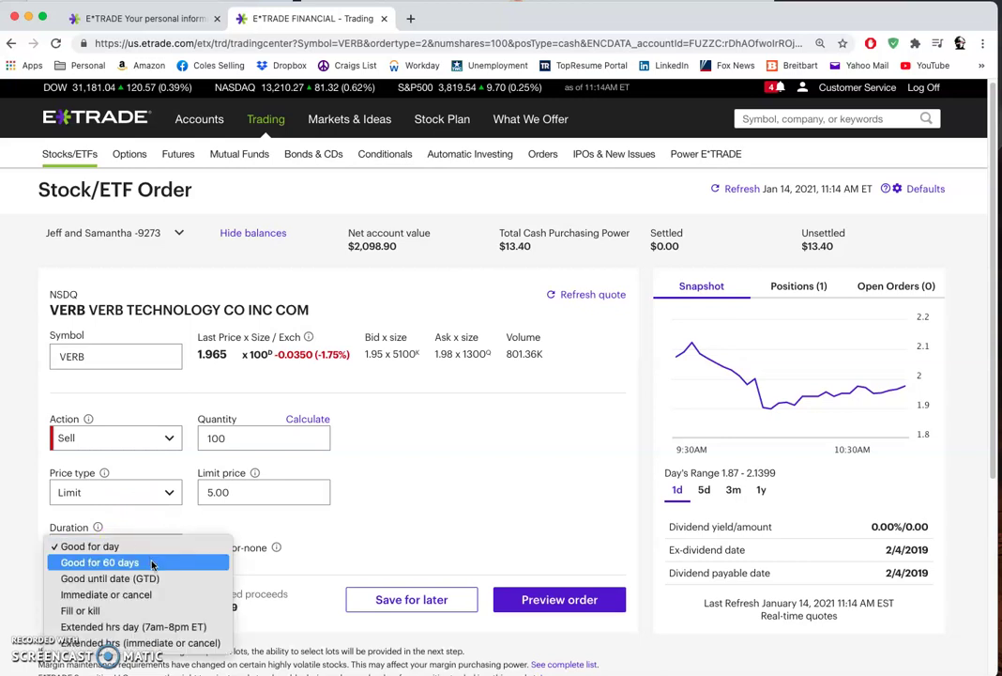
{"action": "left_click", "coordinate": [384, 465]}
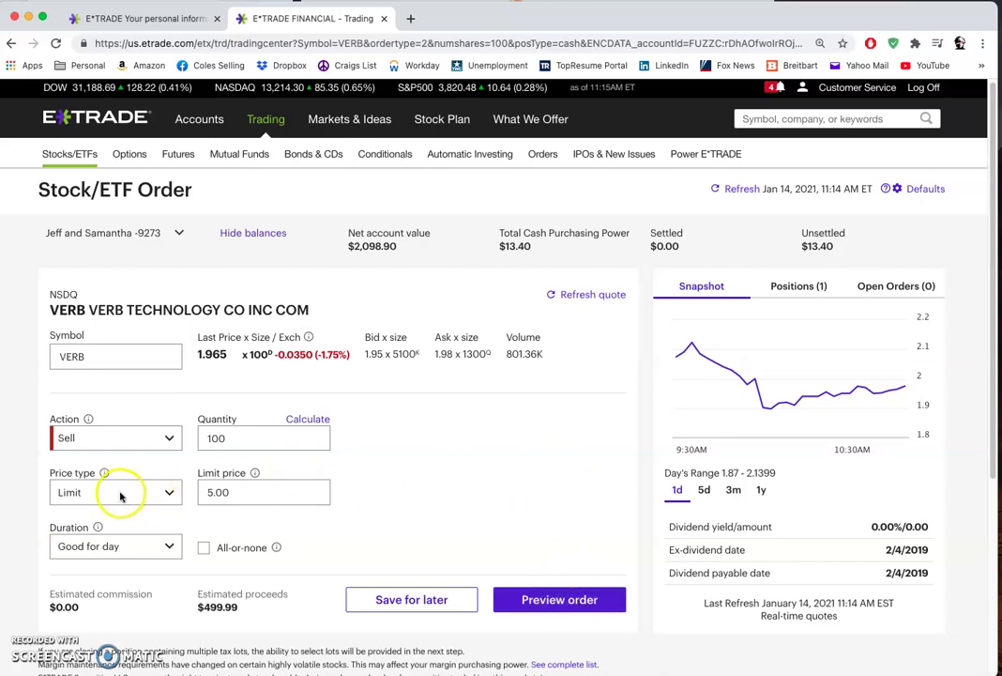
Clear the limit price and change the VERB sell order's price type to Market.
{"action": "left_click_drag", "start_coordinate": [246, 490], "coordinate": [143, 487]}
{"action": "key", "text": "BackSpace"}
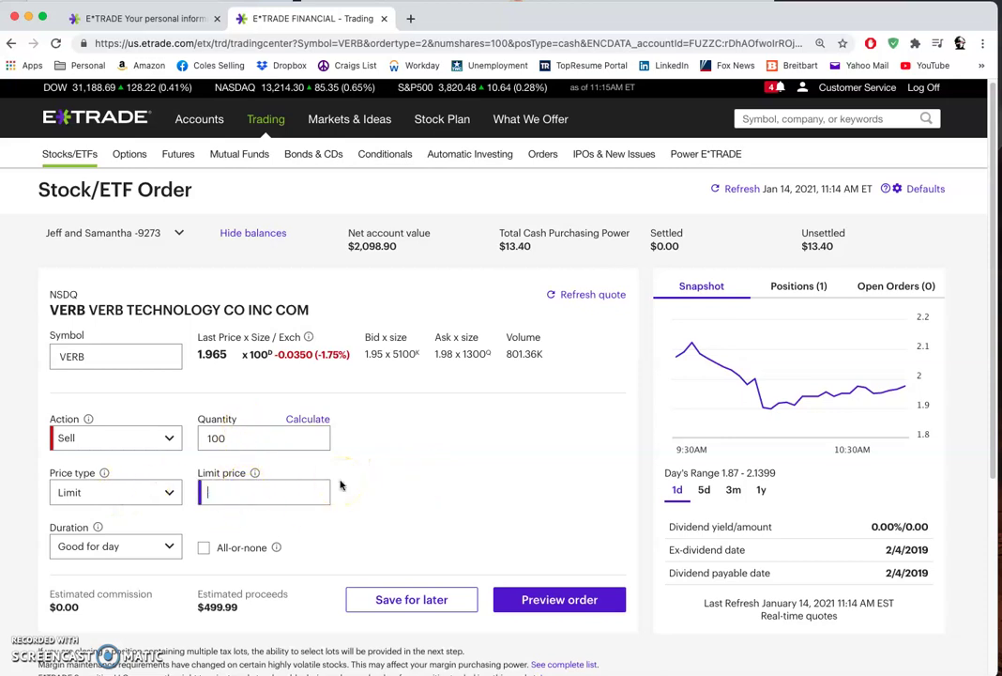
{"action": "left_click", "coordinate": [112, 492]}
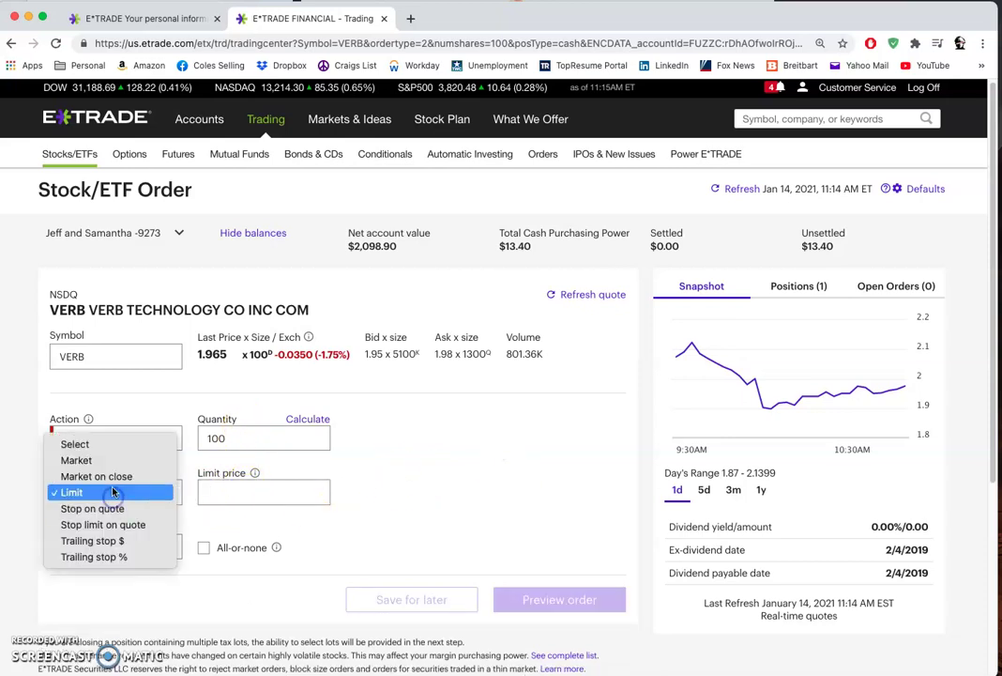
{"action": "left_click", "coordinate": [112, 460]}
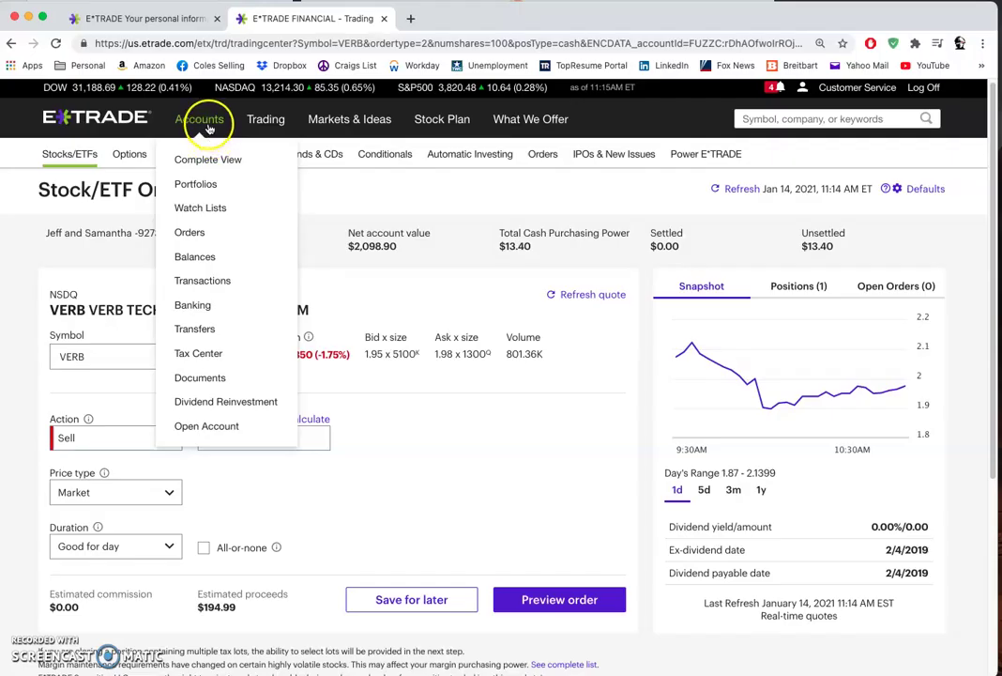
Open a buy order for TLMD from the portfolio positions and look over its price type options.
{"action": "left_click", "coordinate": [195, 184]}
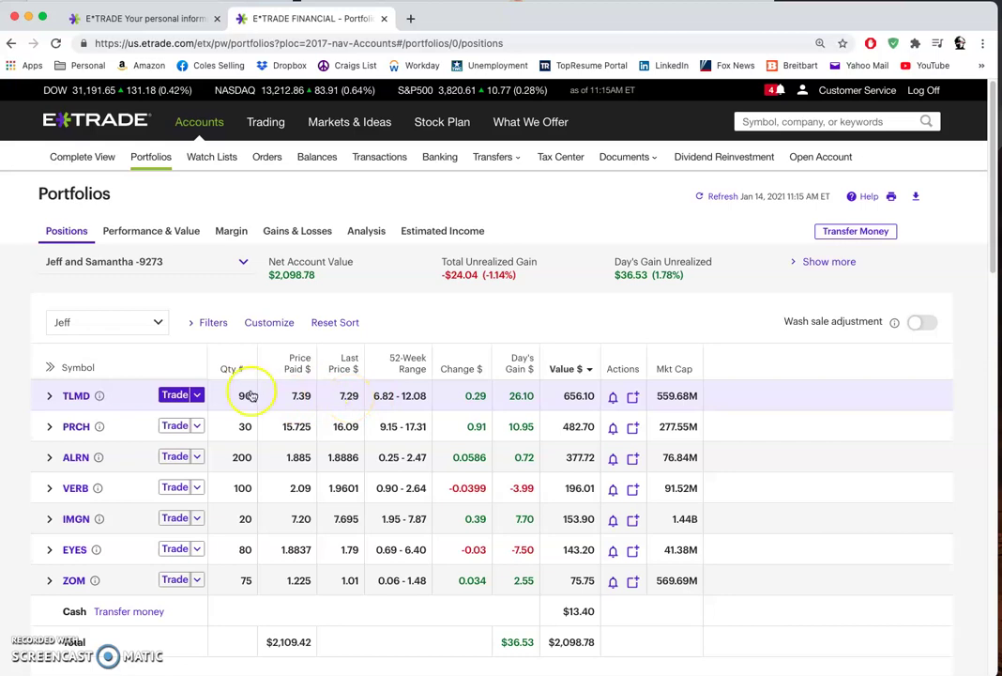
{"action": "left_click", "coordinate": [195, 396]}
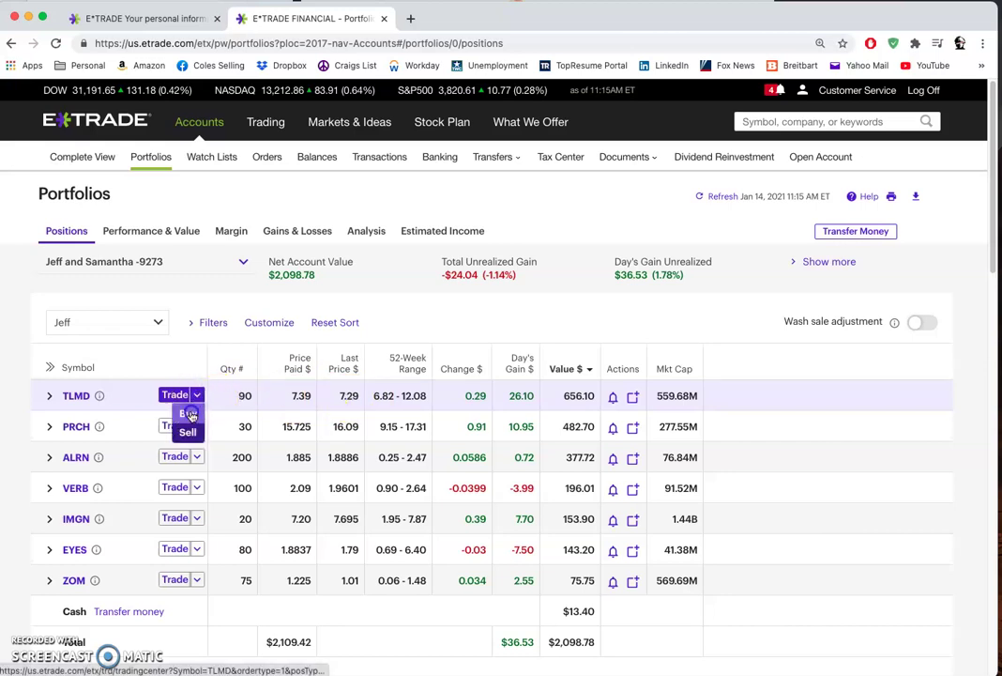
{"action": "left_click", "coordinate": [190, 414]}
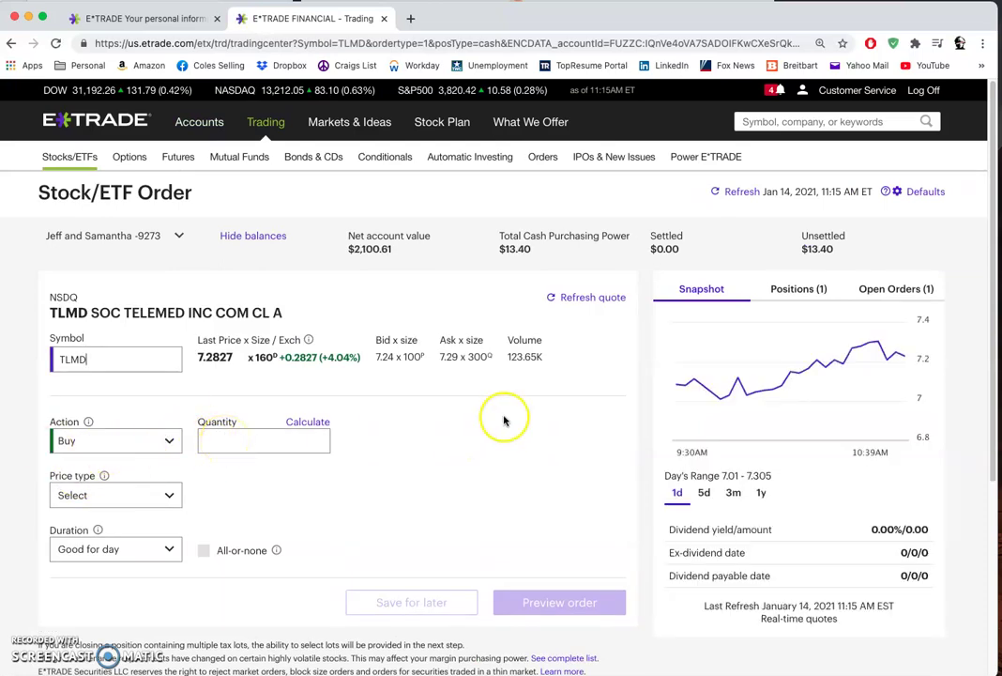
{"action": "left_click", "coordinate": [146, 495]}
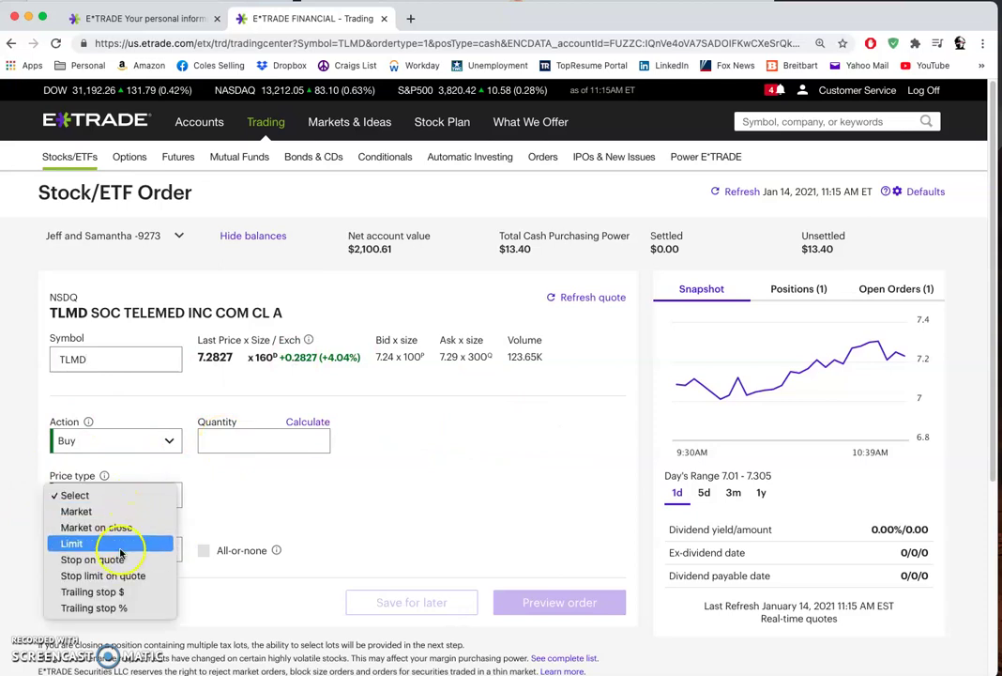
{"action": "left_click", "coordinate": [486, 424]}
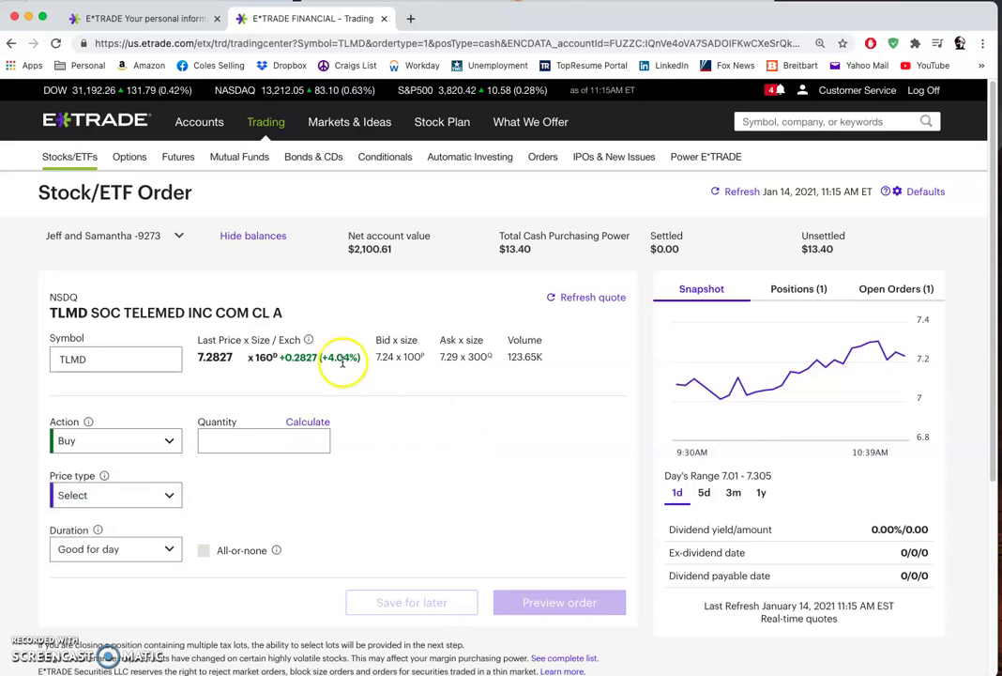
Return to the portfolio positions, then search for Apple and open the AAPL stock quote.
{"action": "mouse_move", "coordinate": [199, 122]}
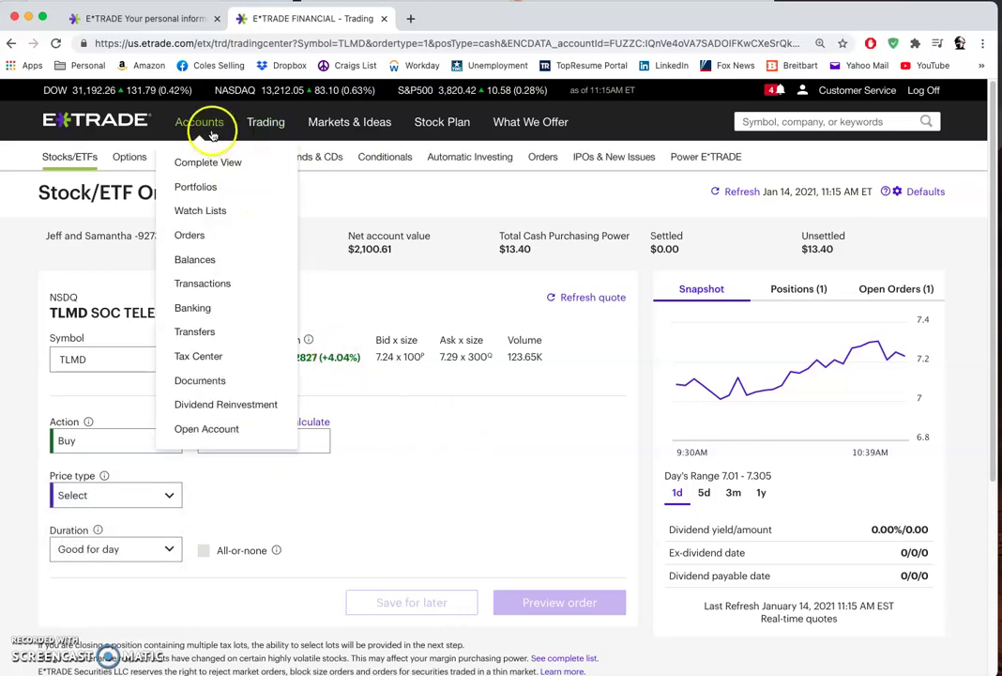
{"action": "left_click", "coordinate": [208, 187]}
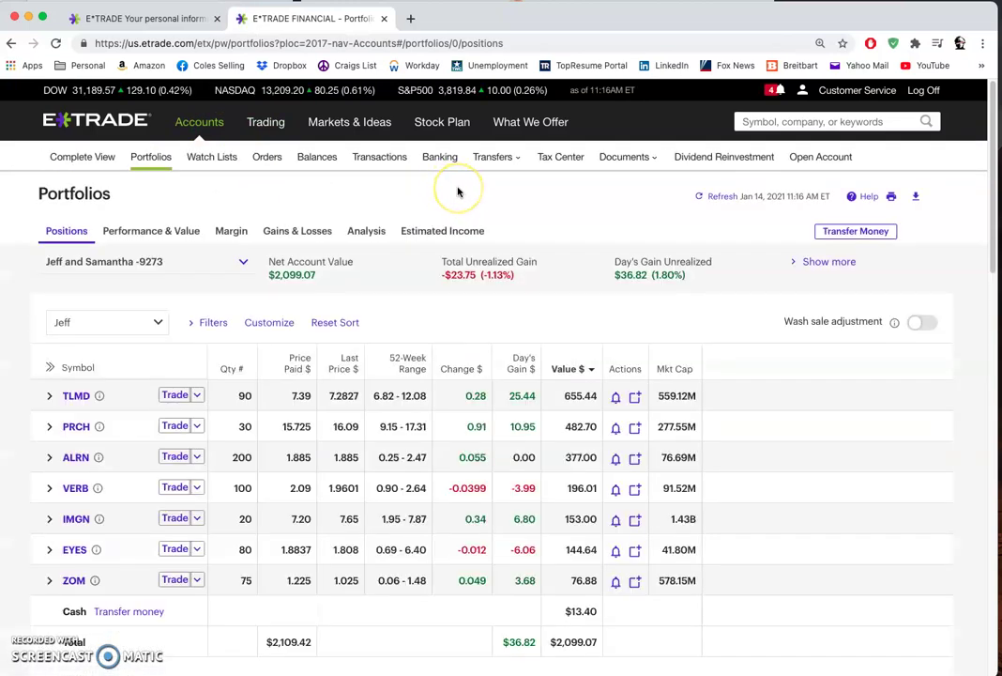
{"action": "left_click", "coordinate": [775, 121]}
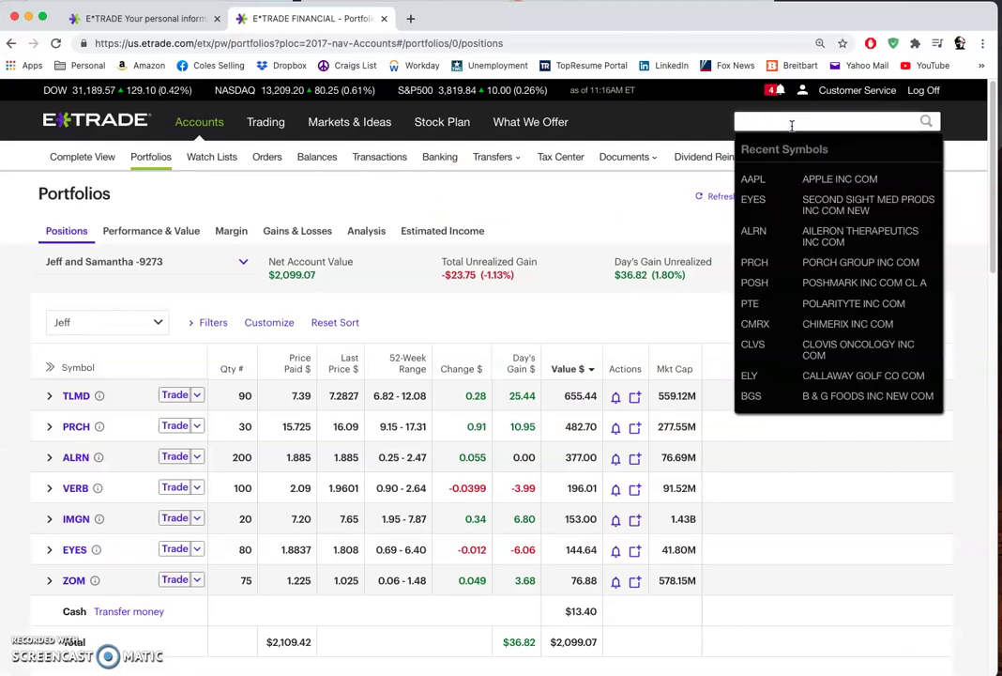
{"action": "type", "text": "AAPL"}
{"action": "key", "text": "BackSpace"}
{"action": "key", "text": "BackSpace"}
{"action": "key", "text": "BackSpace"}
{"action": "type", "text": "pple"}
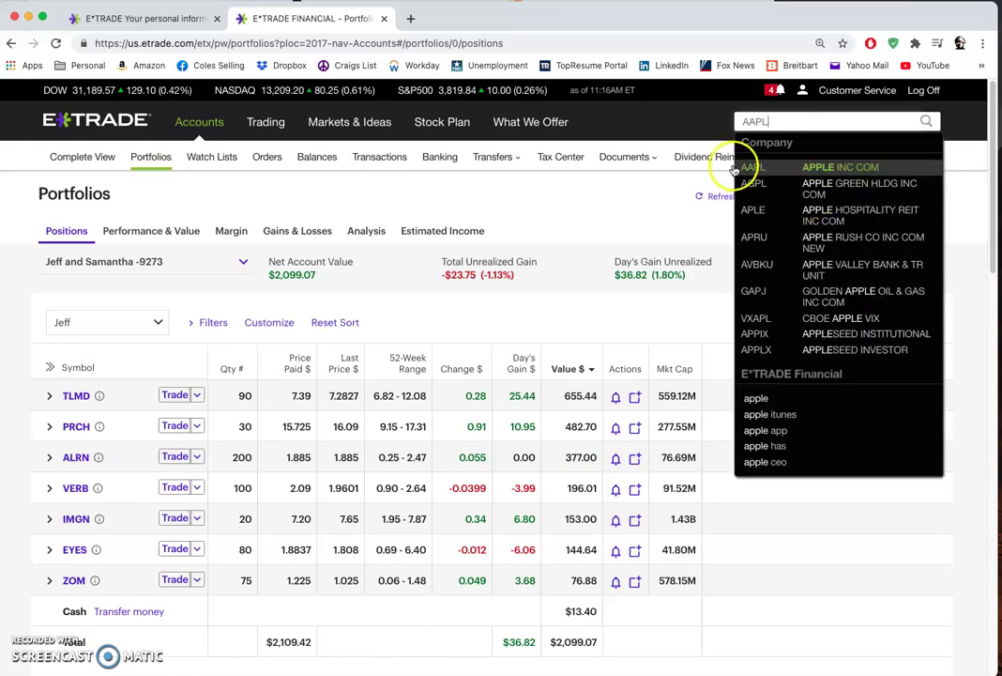
{"action": "left_click", "coordinate": [822, 168]}
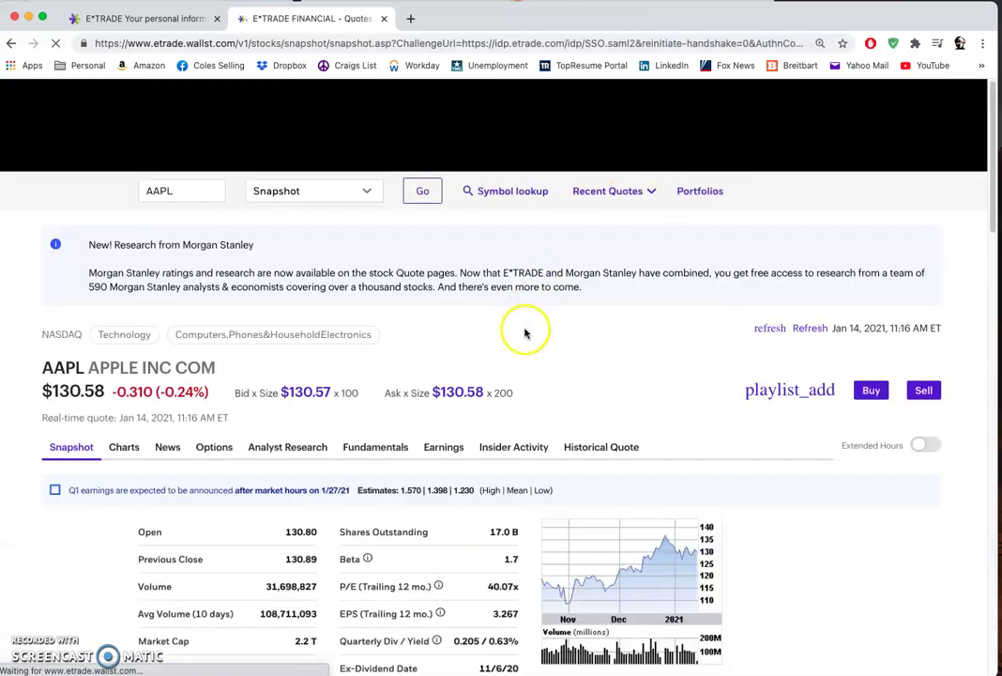
Read through AAPL's quote statistics, latest headlines and analyst research ratings.
{"action": "scroll", "coordinate": [601, 348], "scroll_direction": "down", "scroll_amount": 1}
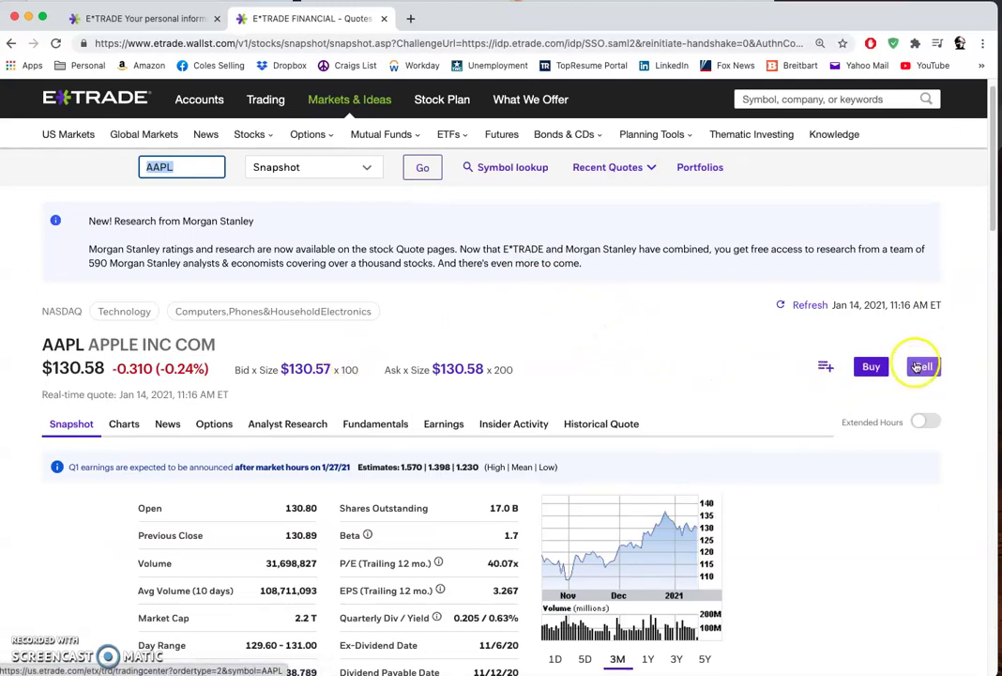
{"action": "left_click", "coordinate": [711, 343]}
{"action": "scroll", "coordinate": [929, 512], "scroll_direction": "down", "scroll_amount": 4}
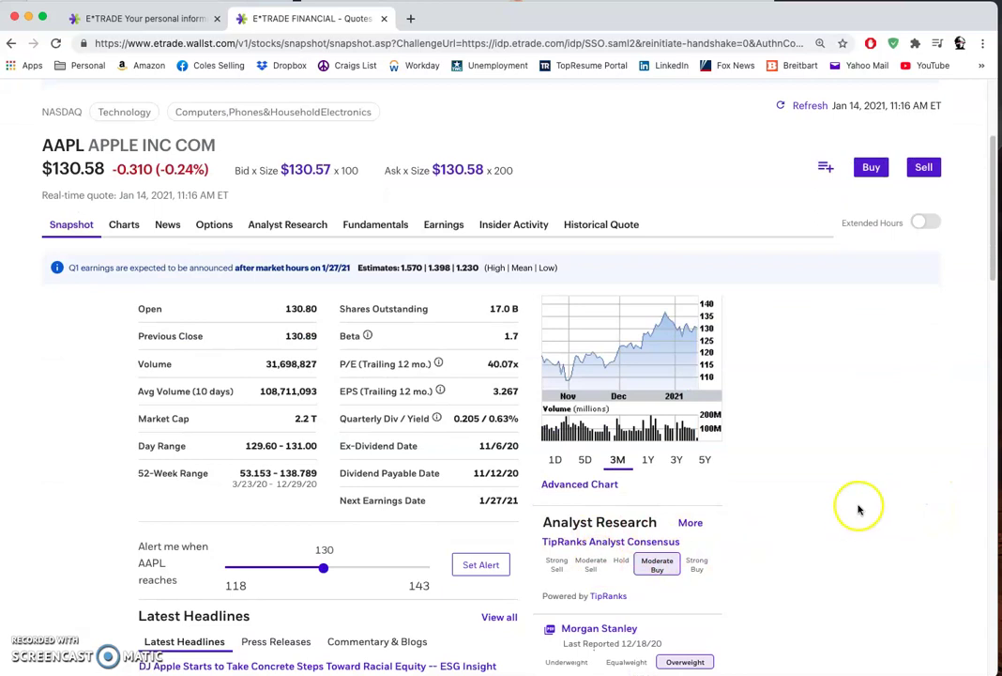
{"action": "scroll", "coordinate": [857, 507], "scroll_direction": "down", "scroll_amount": 5}
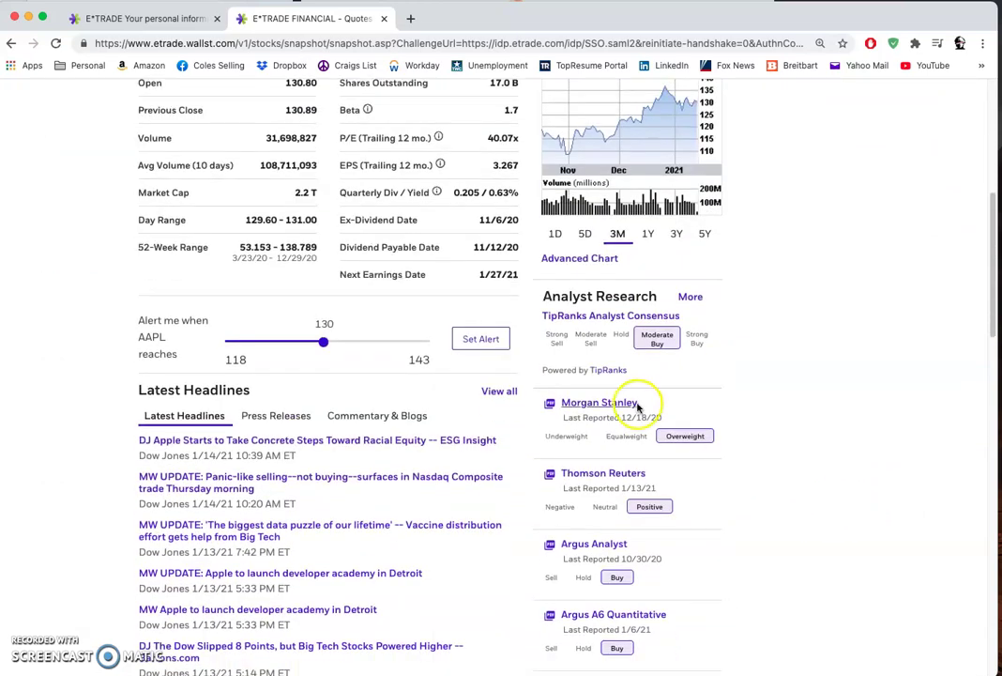
{"action": "scroll", "coordinate": [887, 543], "scroll_direction": "down", "scroll_amount": 1}
{"action": "scroll", "coordinate": [888, 543], "scroll_direction": "down", "scroll_amount": 5}
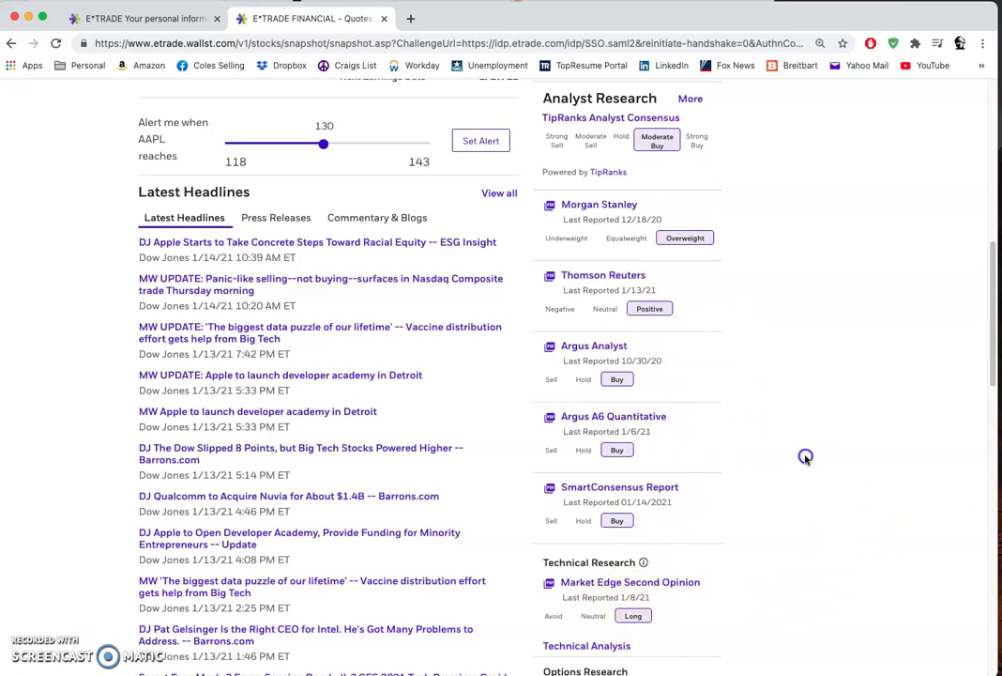
{"action": "scroll", "coordinate": [806, 457], "scroll_direction": "down", "scroll_amount": 2}
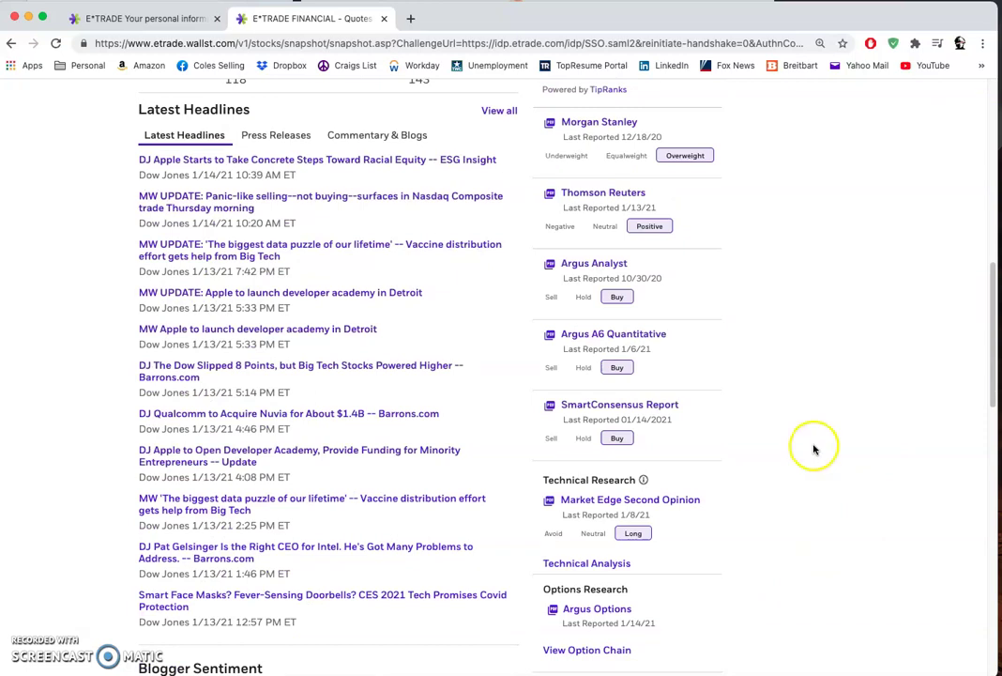
{"action": "scroll", "coordinate": [833, 339], "scroll_direction": "up", "scroll_amount": 4}
{"action": "scroll", "coordinate": [833, 340], "scroll_direction": "up", "scroll_amount": 10}
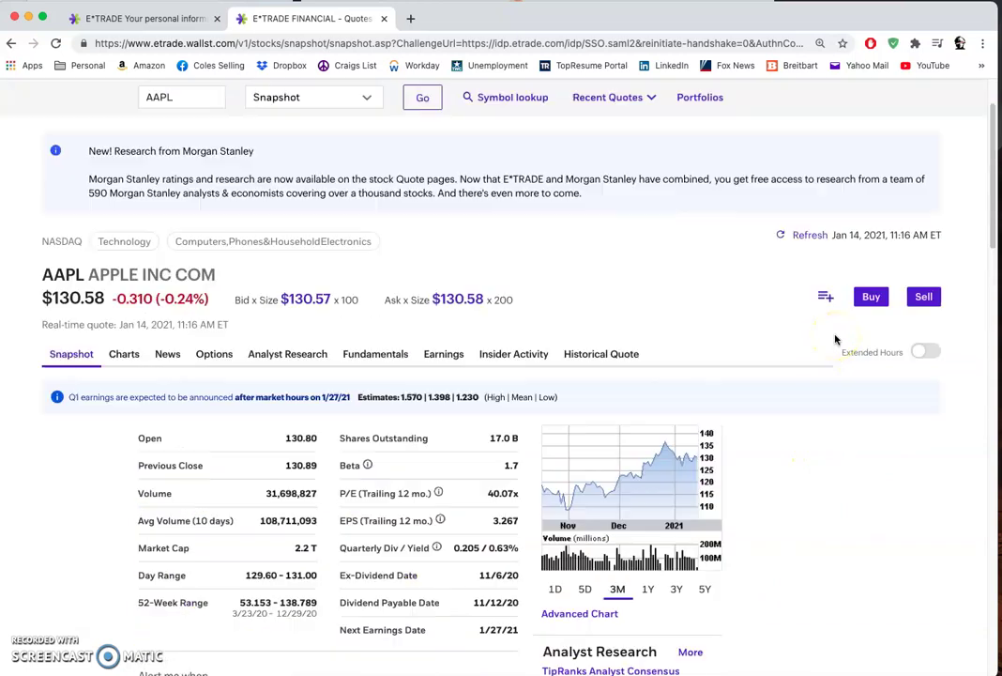
Examine AAPL's opening price in the quote snapshot and look back over the top of the quote page.
{"action": "left_click_drag", "start_coordinate": [284, 438], "coordinate": [317, 439]}
{"action": "left_click", "coordinate": [315, 438]}
{"action": "left_click", "coordinate": [892, 493]}
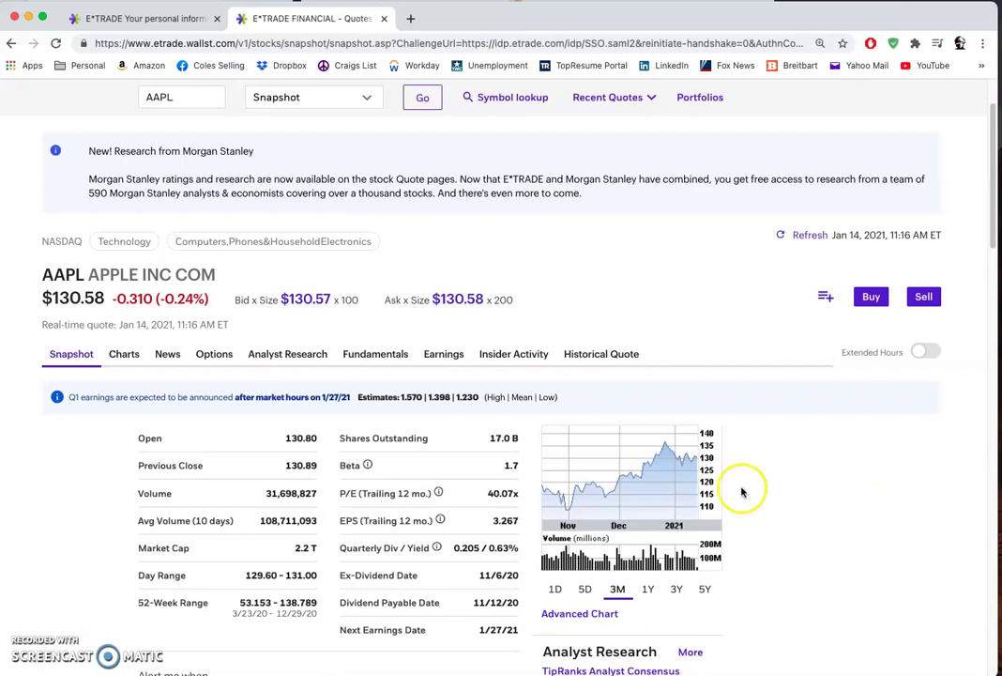
{"action": "left_click", "coordinate": [886, 469]}
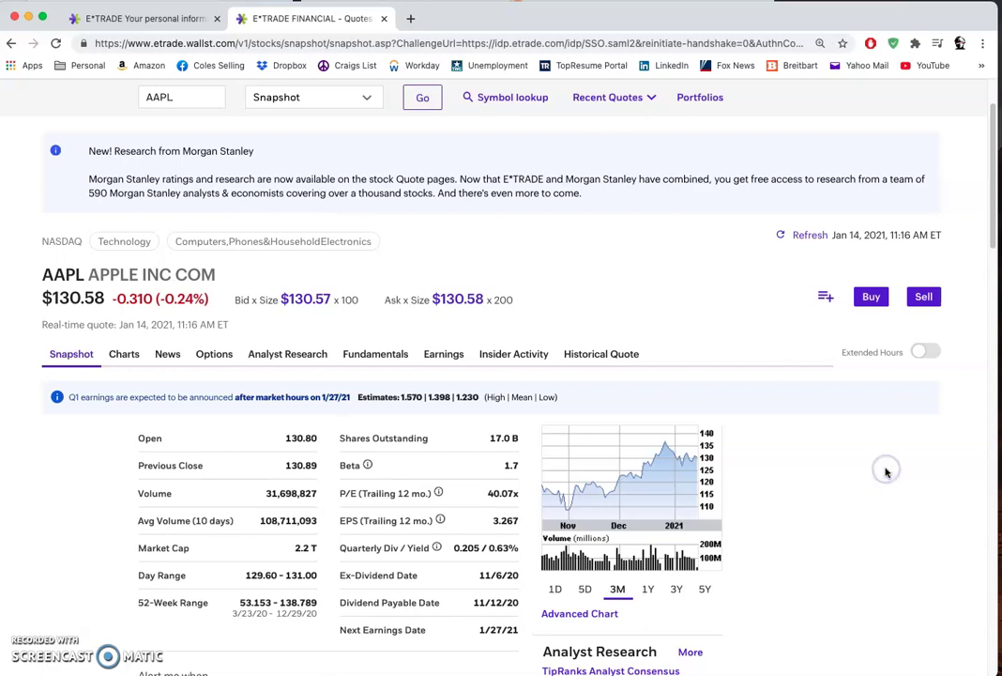
{"action": "scroll", "coordinate": [886, 469], "scroll_direction": "up", "scroll_amount": 2}
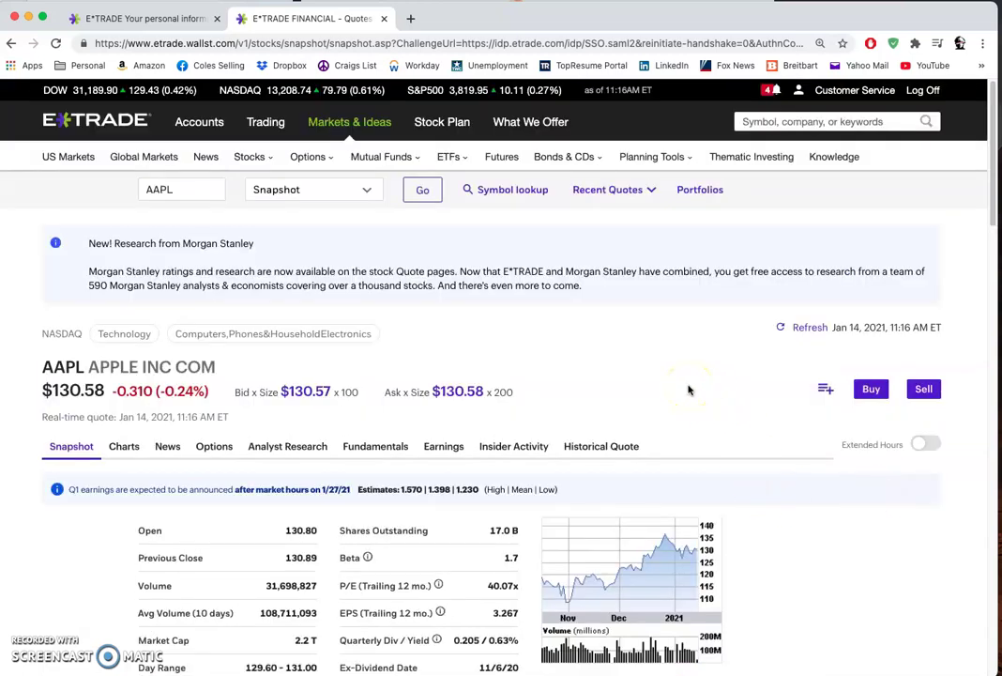
{"action": "left_click", "coordinate": [679, 347]}
{"action": "left_click", "coordinate": [683, 341]}
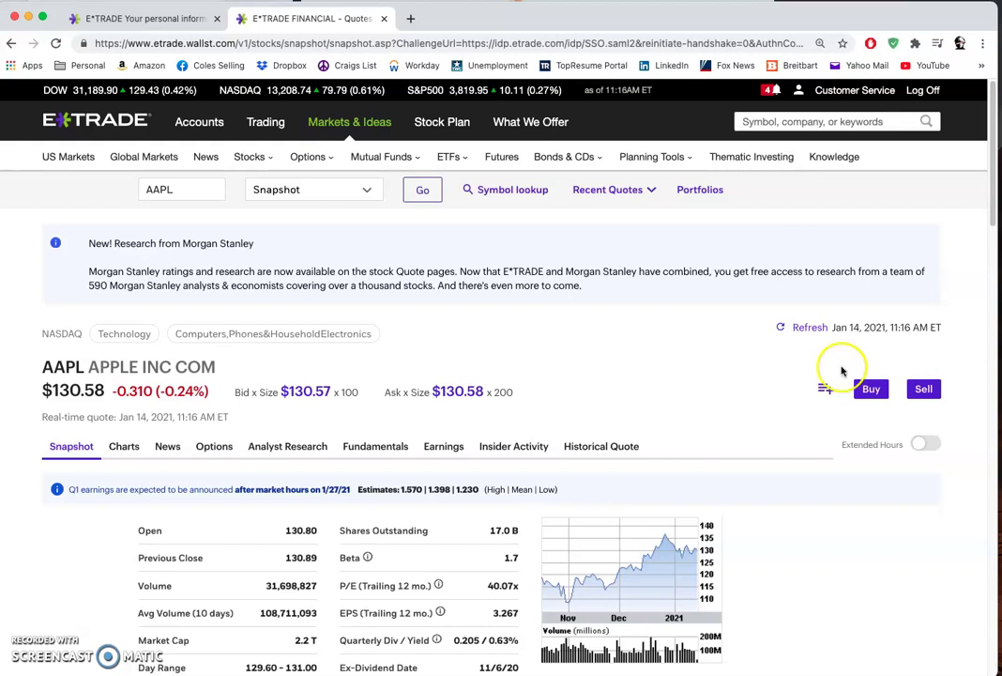
Leave the AAPL quote for the accounts area and open the Transfer Money form.
{"action": "mouse_move", "coordinate": [206, 119]}
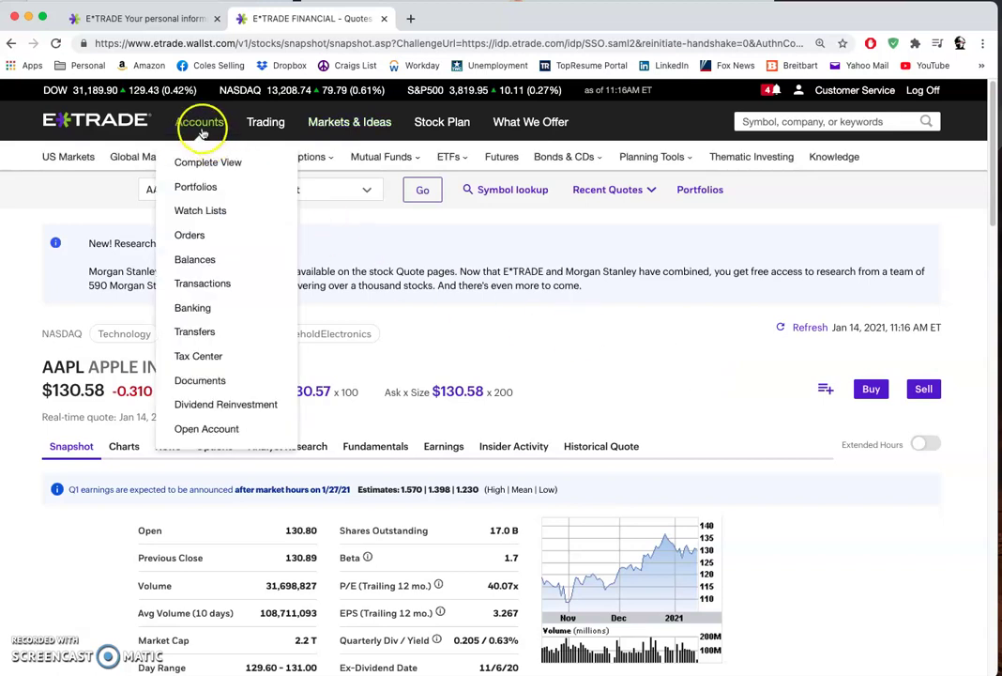
{"action": "left_click", "coordinate": [239, 188]}
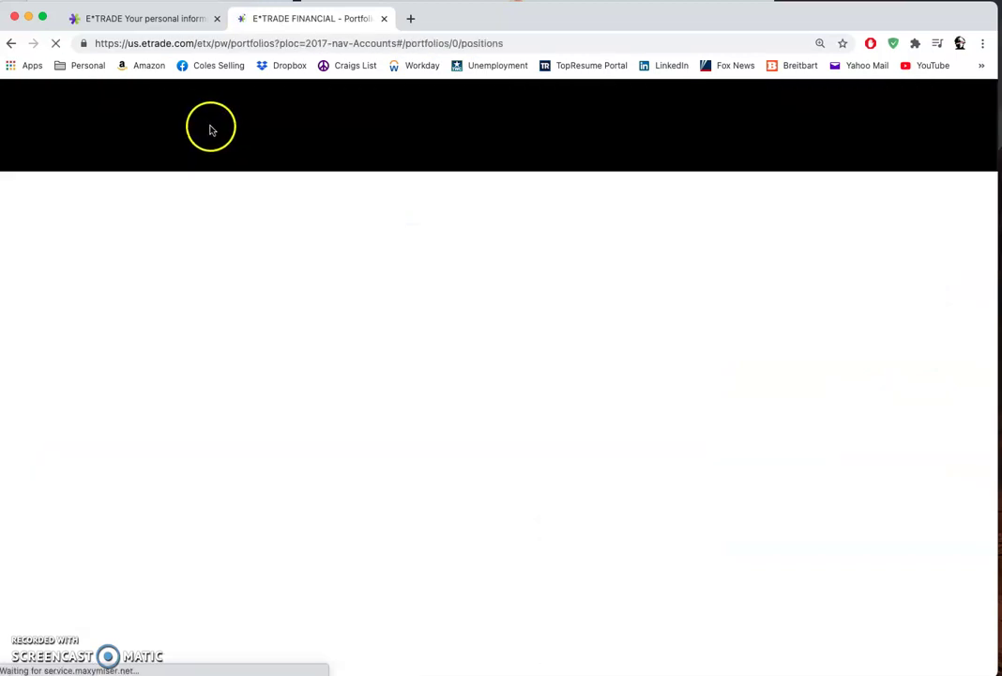
{"action": "left_click", "coordinate": [213, 128]}
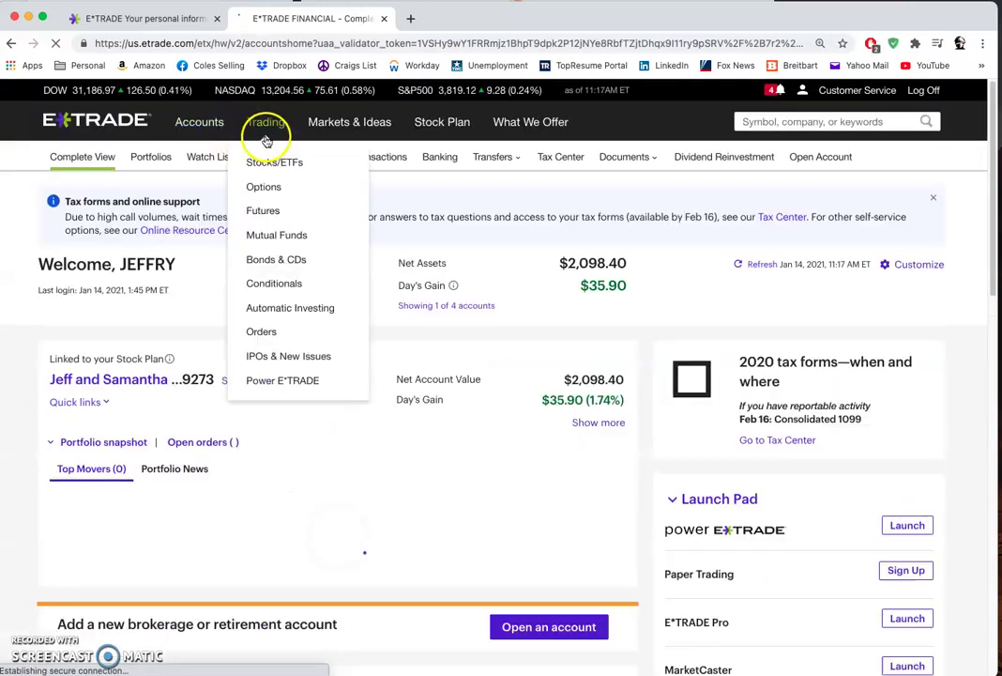
{"action": "mouse_move", "coordinate": [517, 162]}
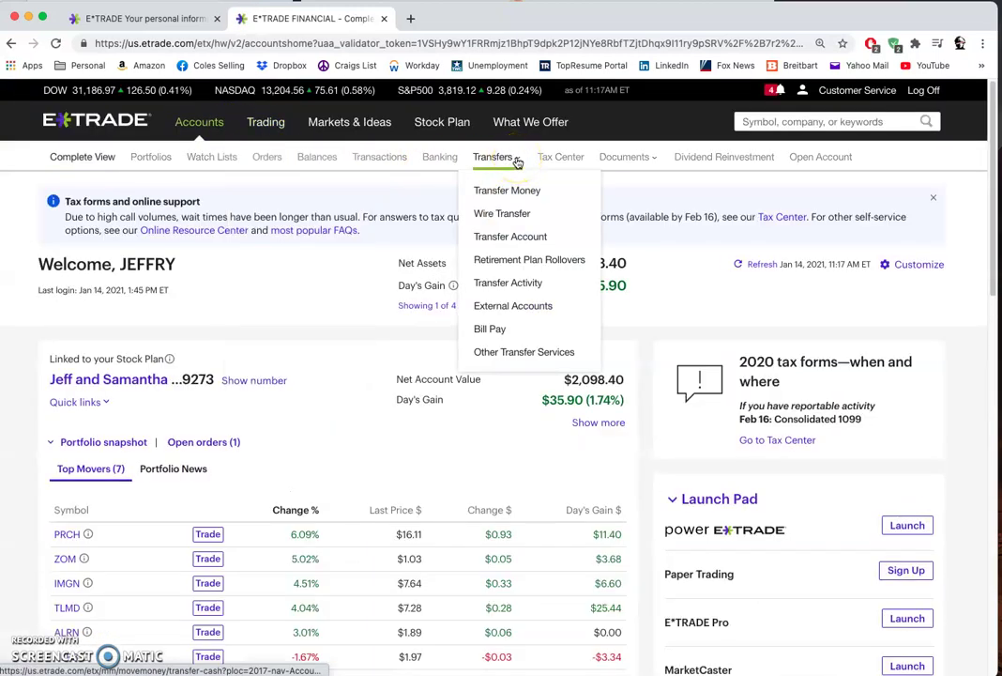
{"action": "left_click", "coordinate": [516, 191]}
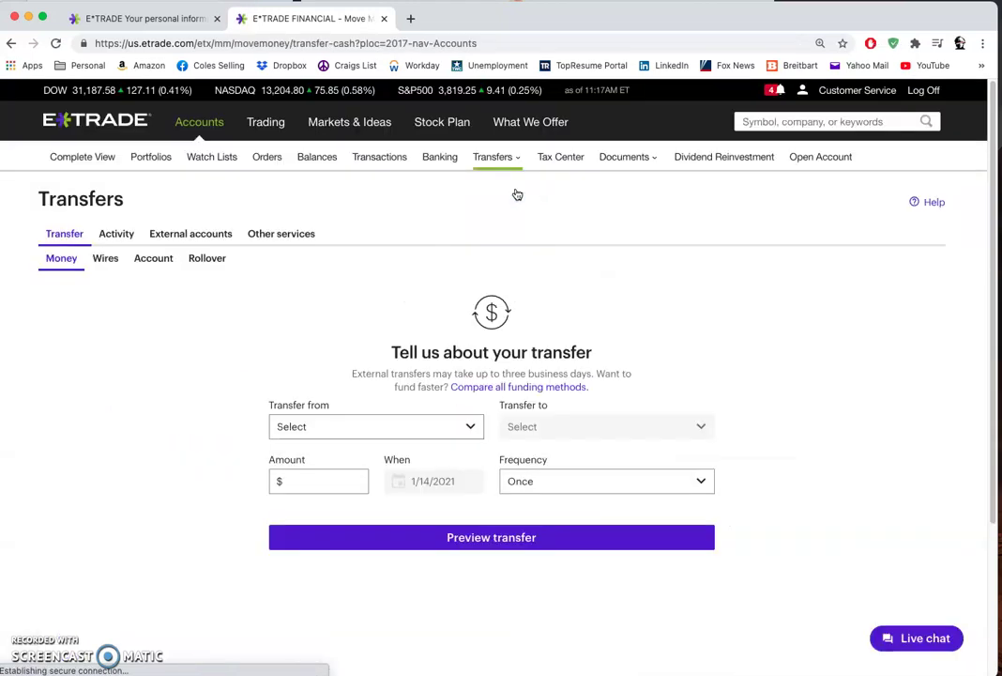
Set up a $1,000.00 transfer from the external BofA account to the couple's E*TRADE account and preview it.
{"action": "left_click", "coordinate": [334, 427]}
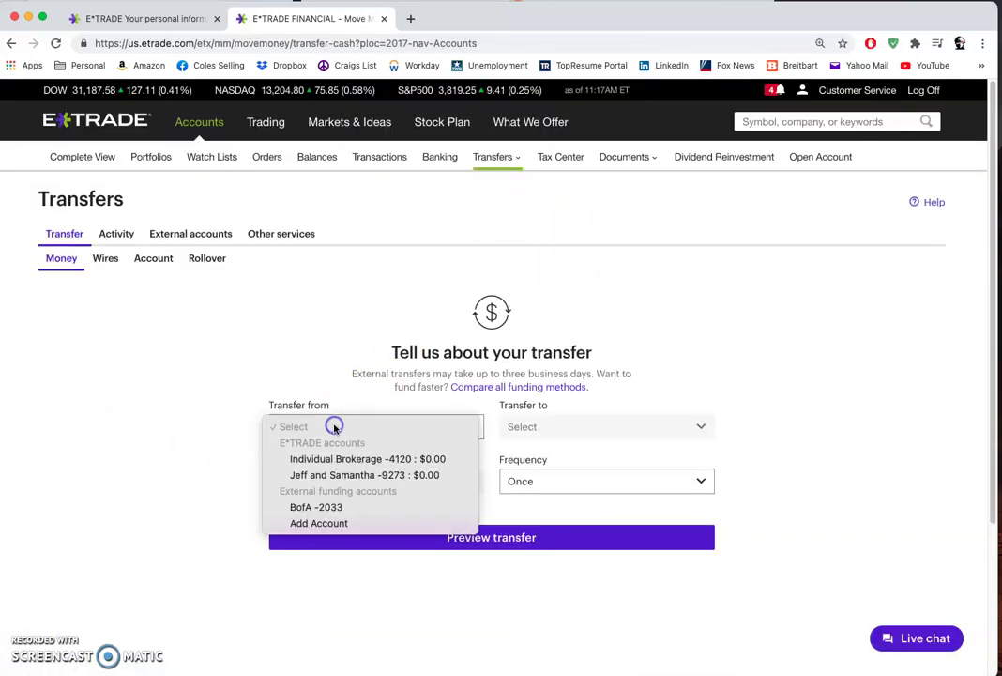
{"action": "left_click", "coordinate": [357, 510]}
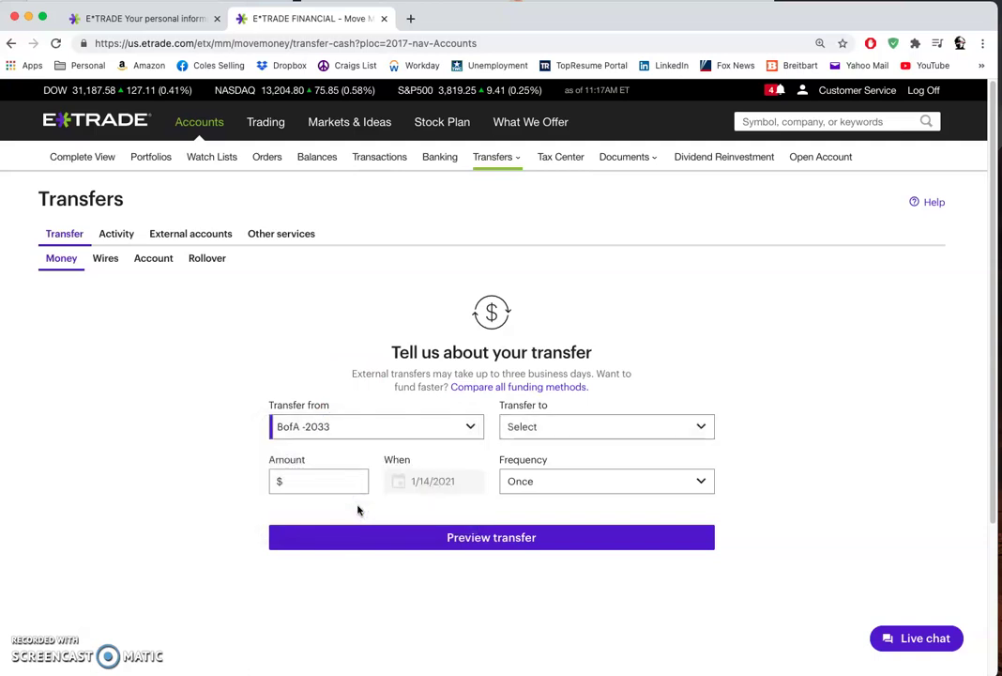
{"action": "left_click", "coordinate": [540, 431]}
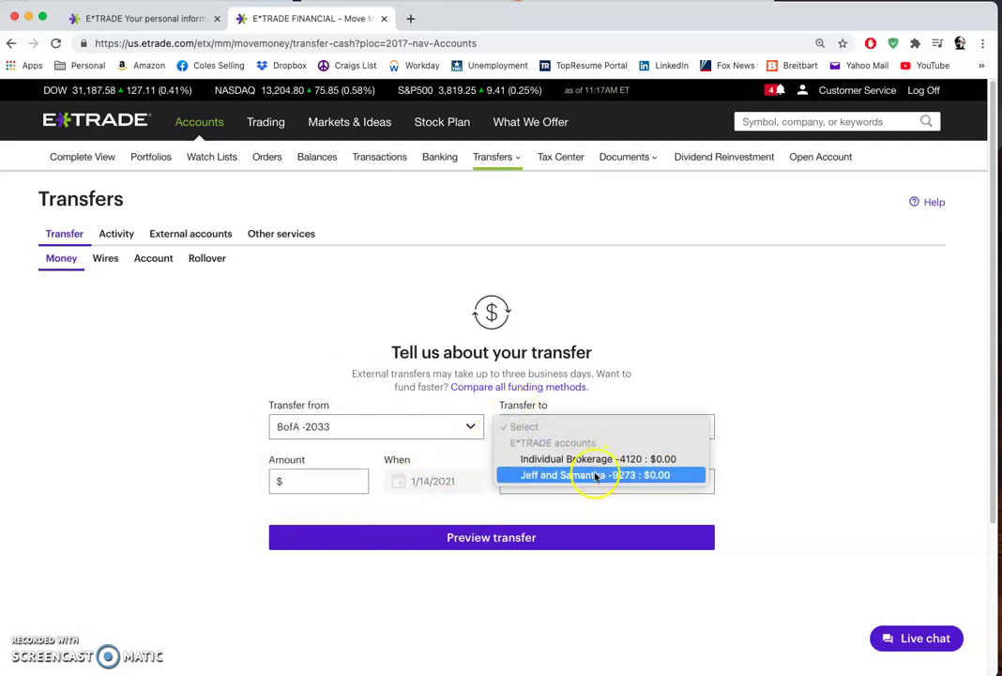
{"action": "left_click", "coordinate": [593, 476]}
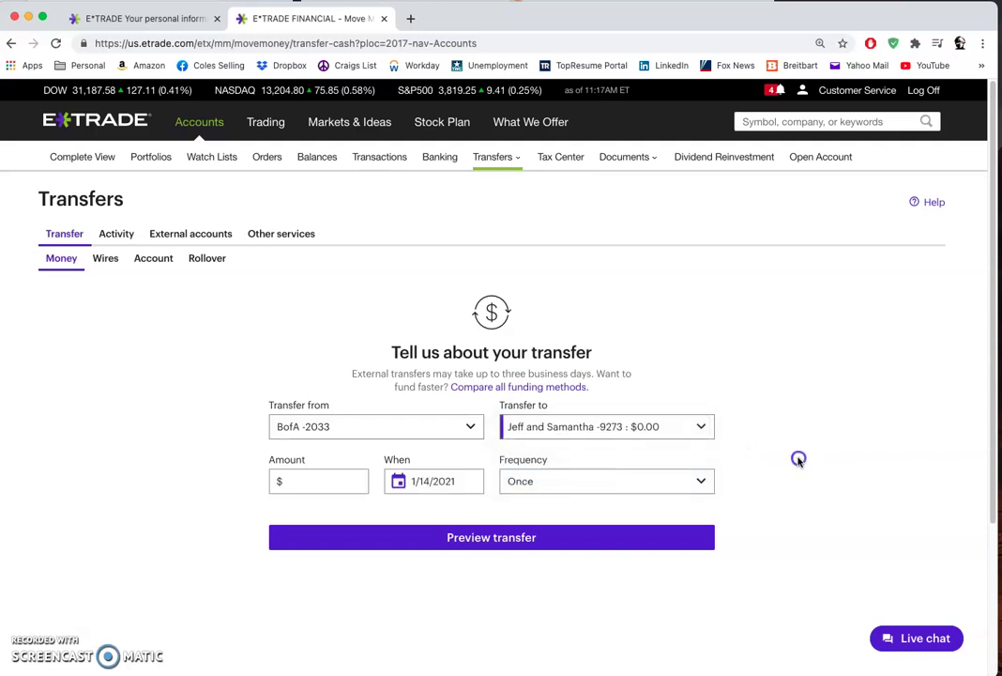
{"action": "left_click", "coordinate": [334, 482]}
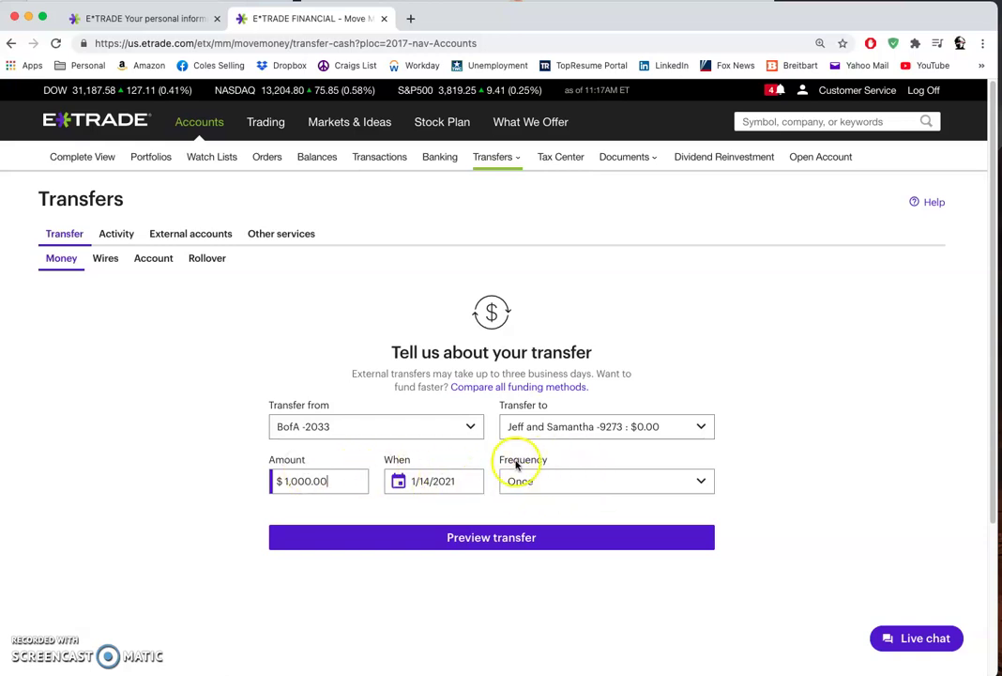
{"action": "left_click", "coordinate": [521, 541]}
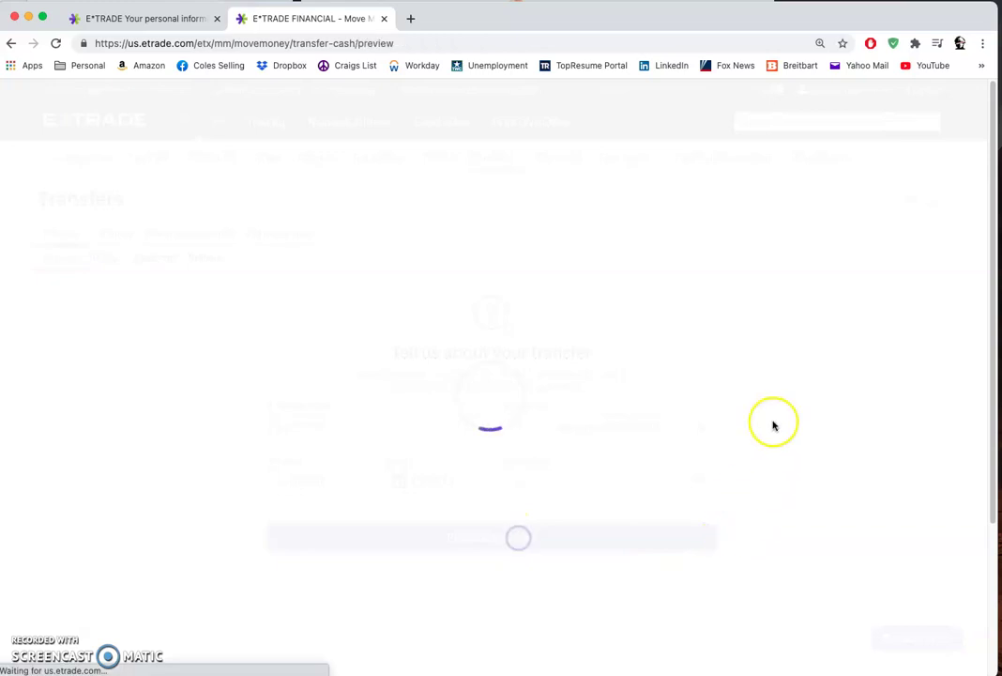
Review the transfer preview, examining the funds availability amounts and dates for investment and withdrawal.
{"action": "scroll", "coordinate": [784, 420], "scroll_direction": "down", "scroll_amount": 1}
{"action": "scroll", "coordinate": [788, 421], "scroll_direction": "down", "scroll_amount": 1}
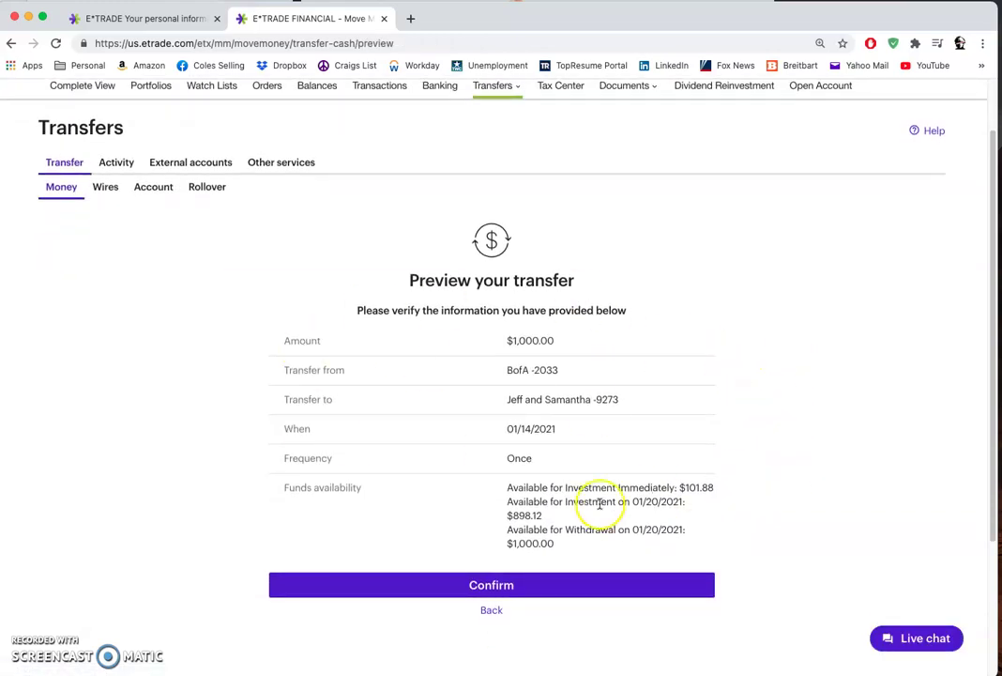
{"action": "mouse_move", "coordinate": [515, 489]}
{"action": "left_mouse_down"}
{"action": "mouse_move", "coordinate": [663, 512]}
{"action": "mouse_move", "coordinate": [537, 543]}
{"action": "mouse_move", "coordinate": [505, 509]}
{"action": "left_mouse_up"}
{"action": "left_click", "coordinate": [784, 480]}
{"action": "left_click", "coordinate": [694, 521]}
{"action": "left_click", "coordinate": [654, 503]}
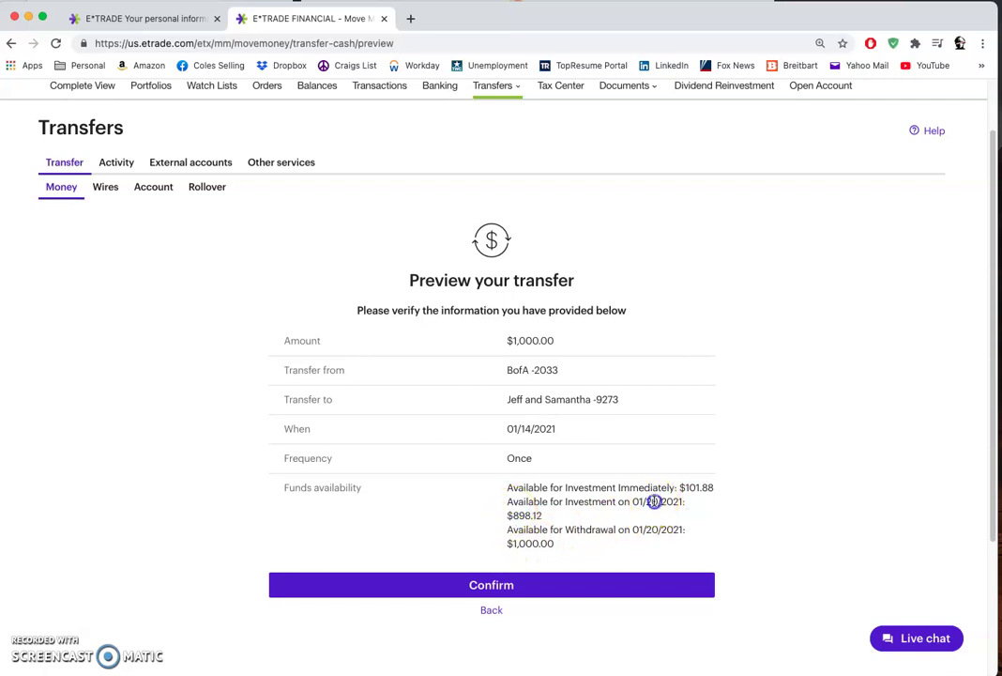
{"action": "left_click", "coordinate": [548, 522]}
{"action": "left_click_drag", "start_coordinate": [547, 522], "coordinate": [514, 504]}
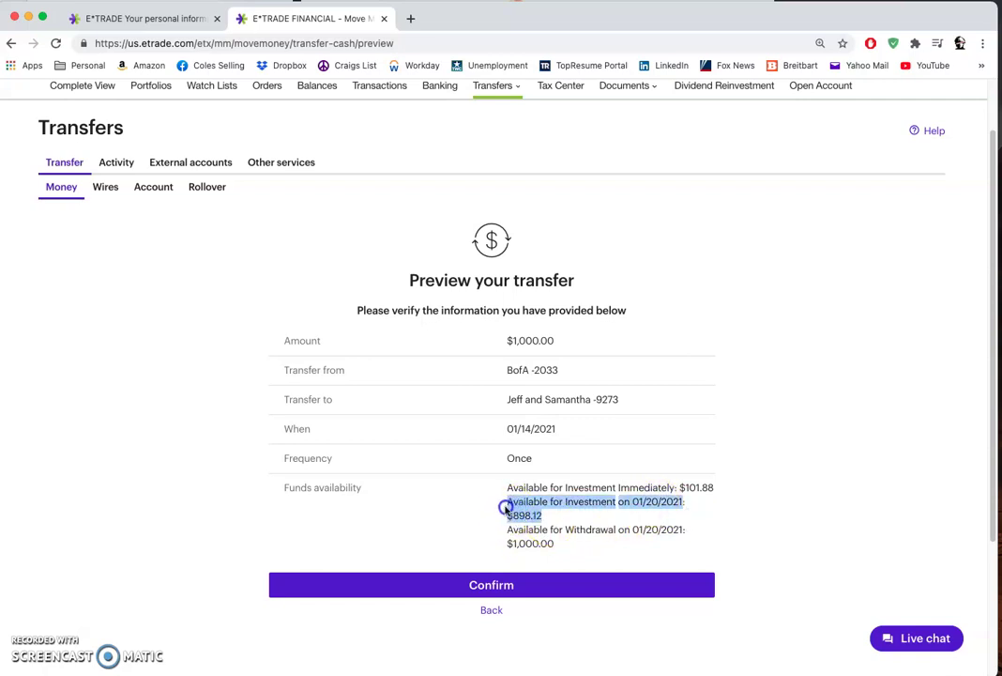
{"action": "left_click", "coordinate": [579, 516]}
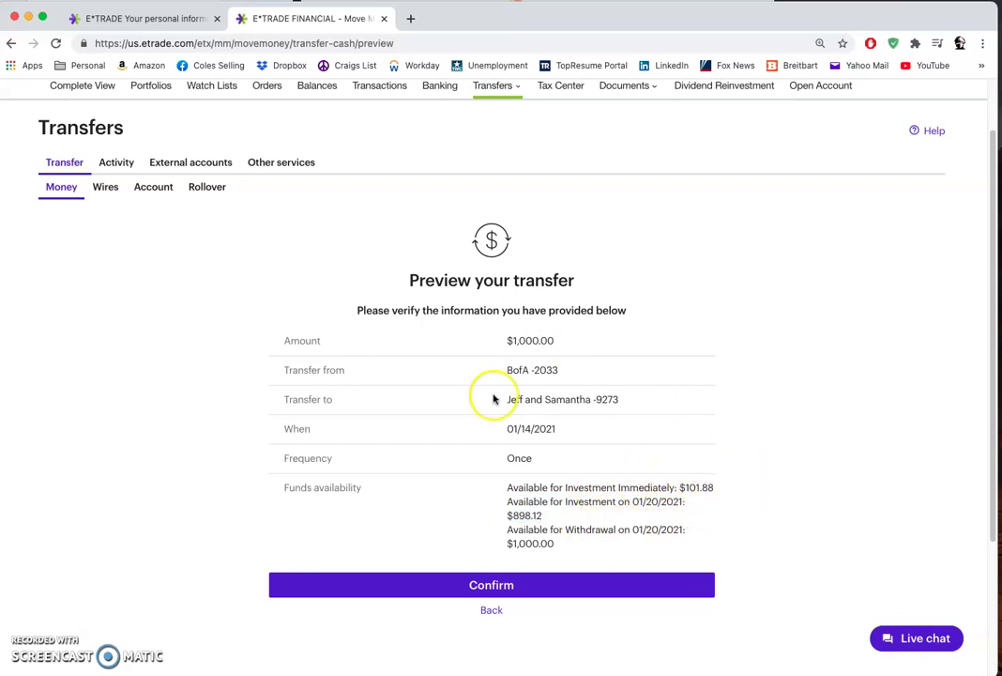
{"action": "left_click_drag", "start_coordinate": [633, 501], "coordinate": [454, 515]}
{"action": "left_click", "coordinate": [574, 505]}
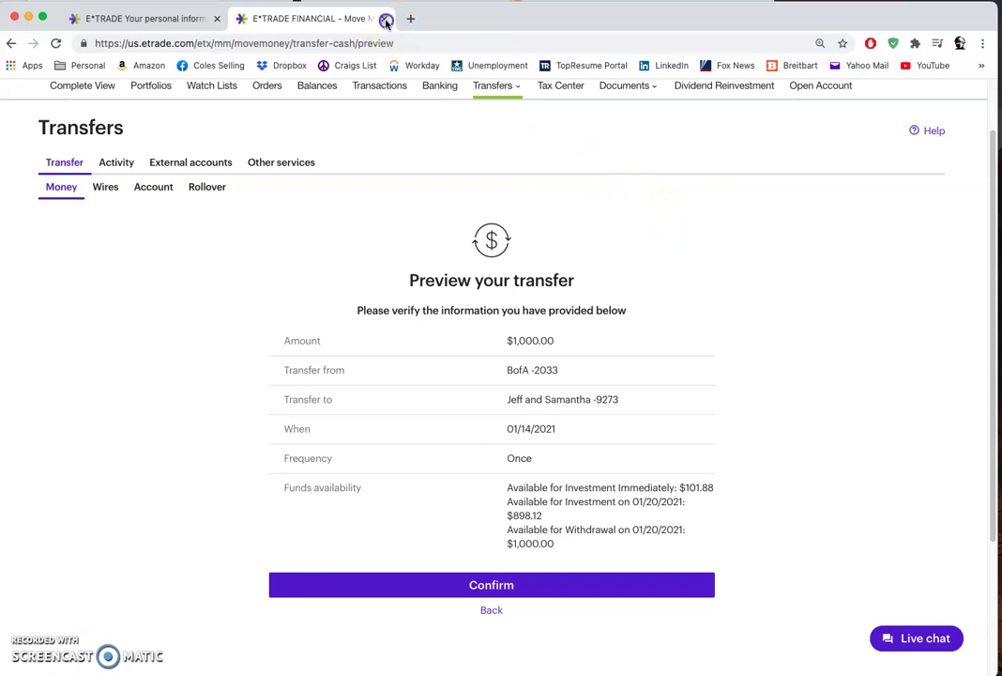
Close the page with the unconfirmed transfer and return to the custodian account application.
{"action": "left_click", "coordinate": [385, 20]}
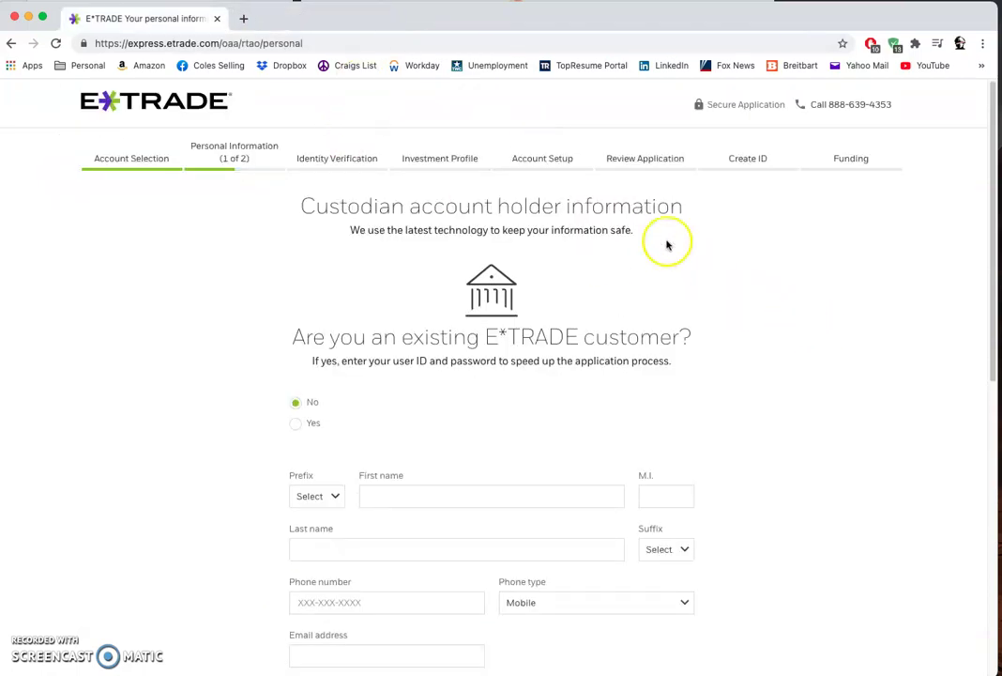
{"action": "left_click", "coordinate": [852, 394]}
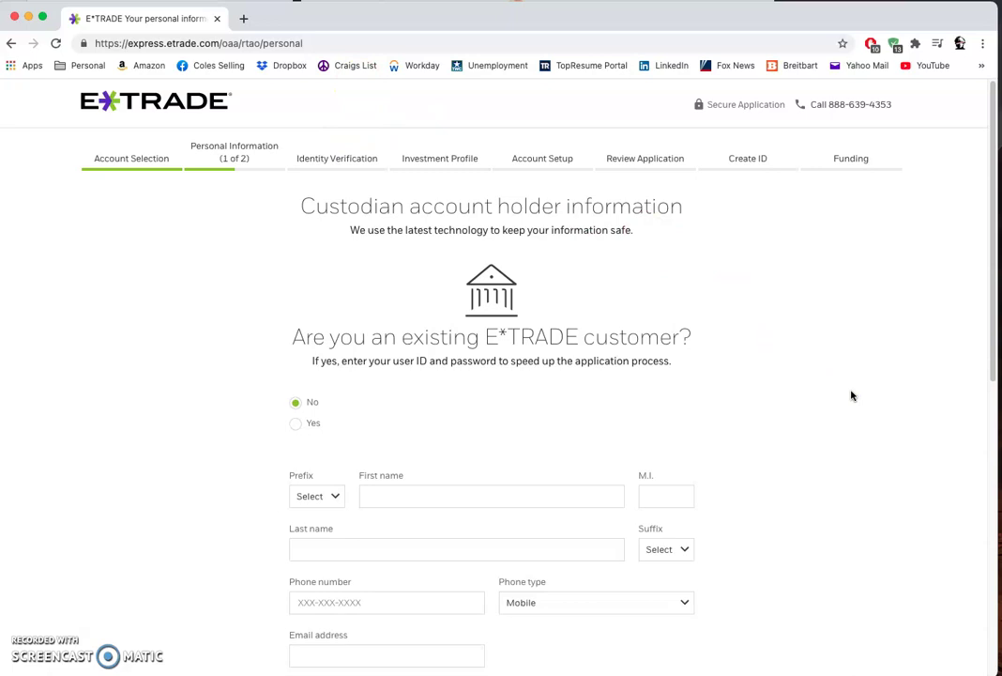